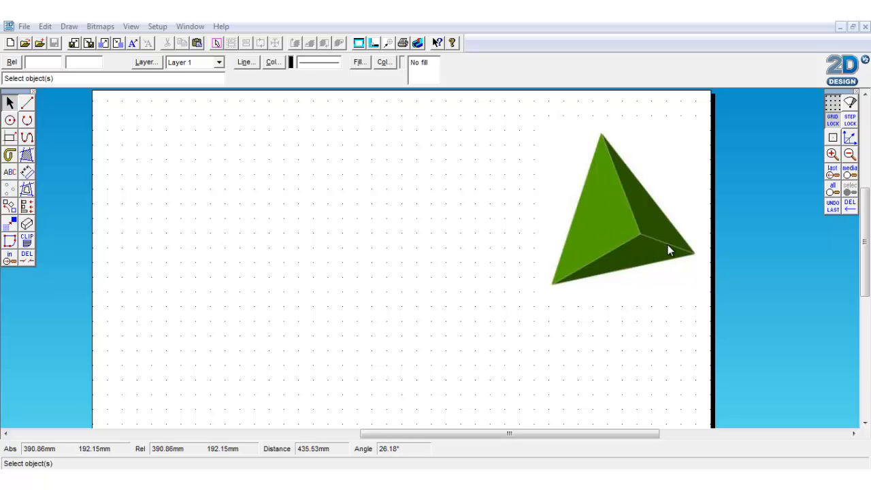
Delete the green pyramid picture from the page and accept the grid settings with 10 mm X and Y spacing
left_click(611, 223)
key("Delete")
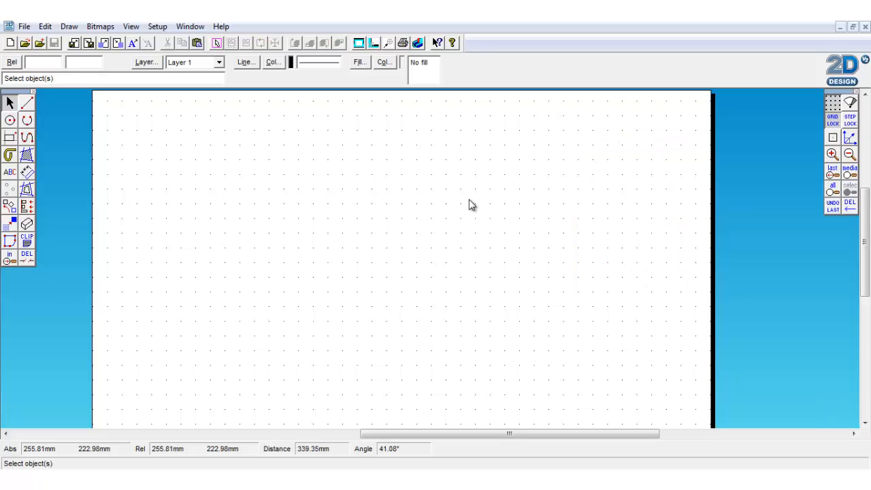
right_click(835, 111)
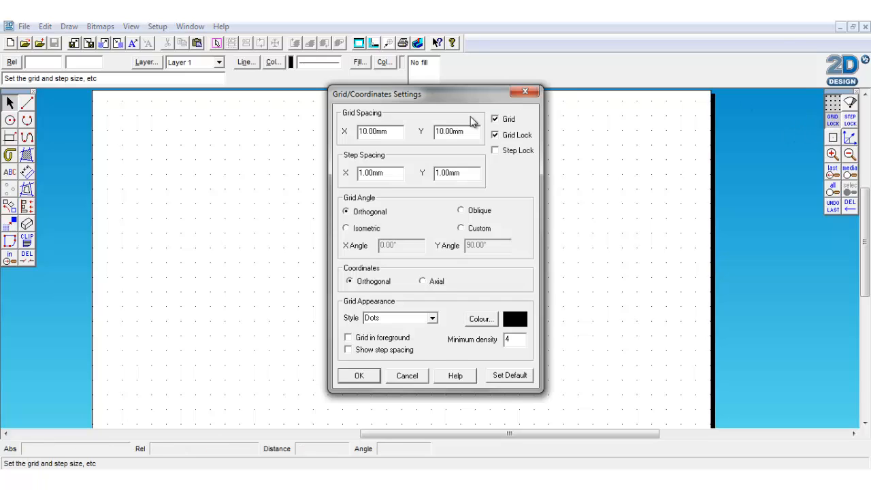
left_click(359, 375)
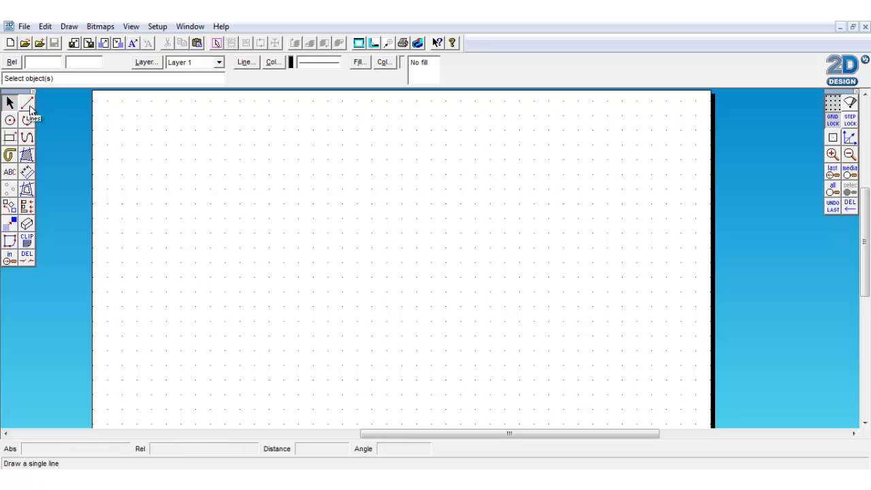
Draw a horizontal base line near the middle of the page with length 140 mm and angle 0°
left_click(30, 107)
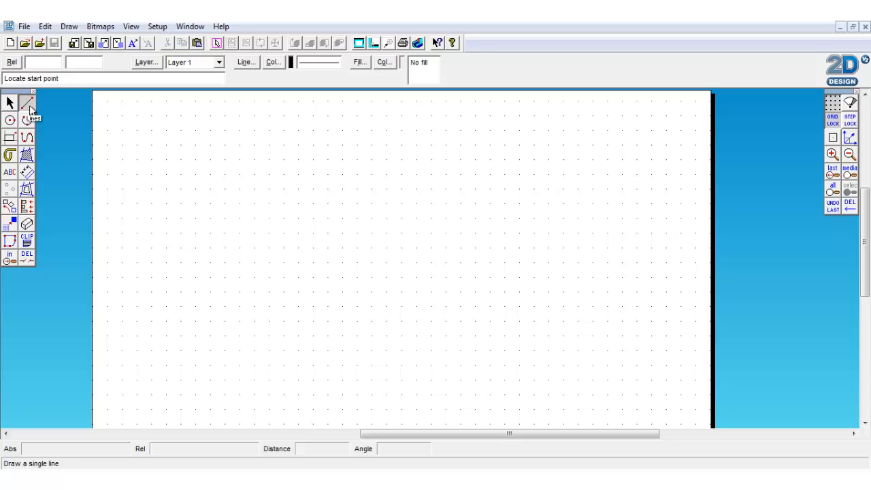
right_click(30, 109)
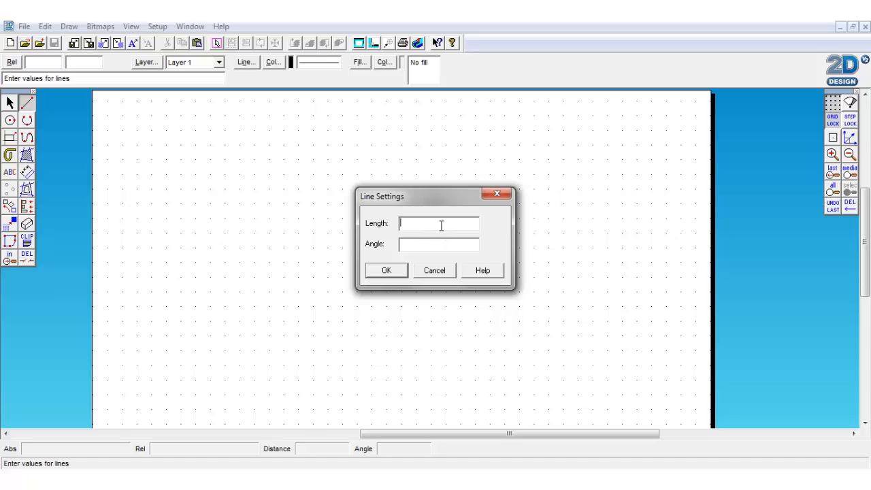
type("140")
type("0")
left_click(387, 271)
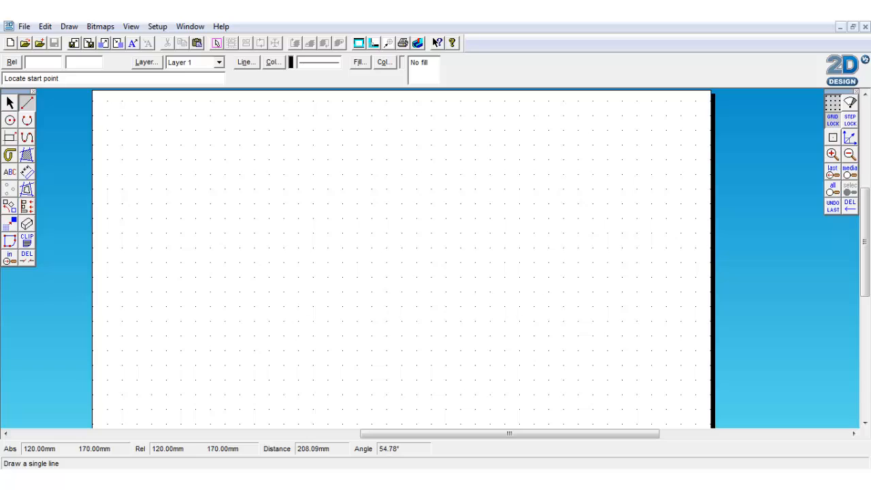
left_click(296, 306)
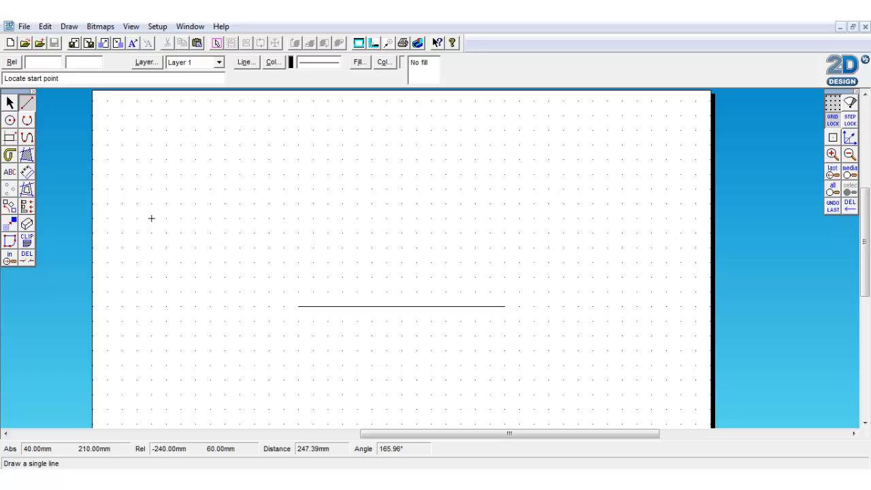
Set attachment to mid points instead of end points and place a construction point at the base line's midpoint
left_click(10, 190)
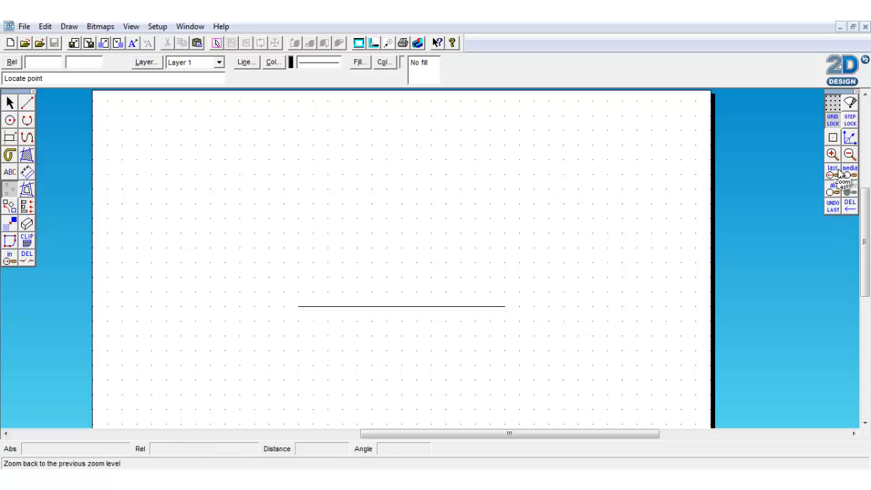
right_click(832, 138)
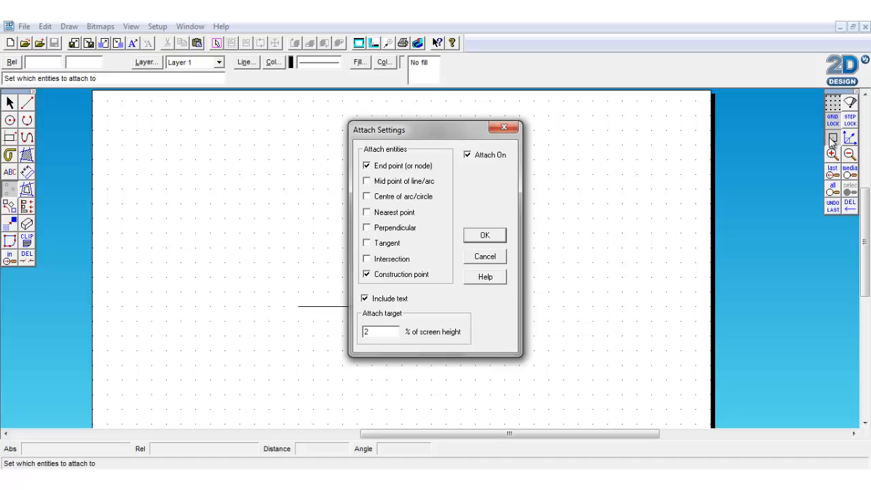
left_click(367, 181)
left_click(367, 166)
left_click(487, 234)
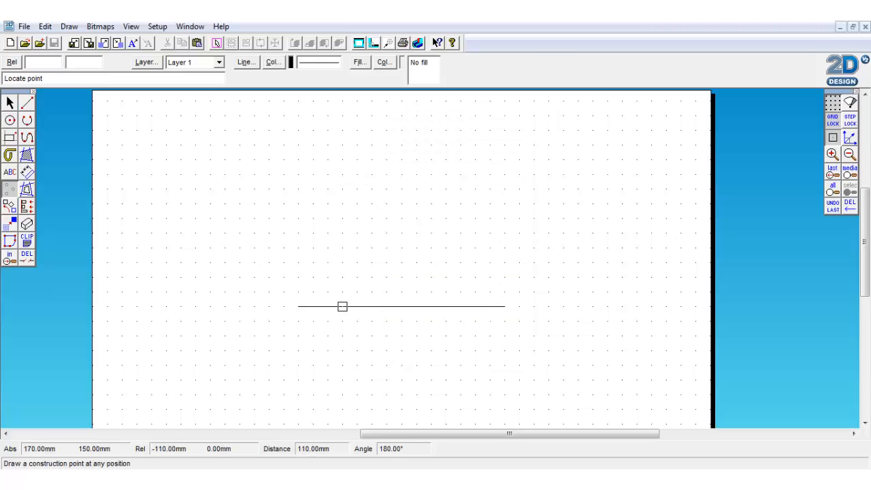
left_click(401, 306)
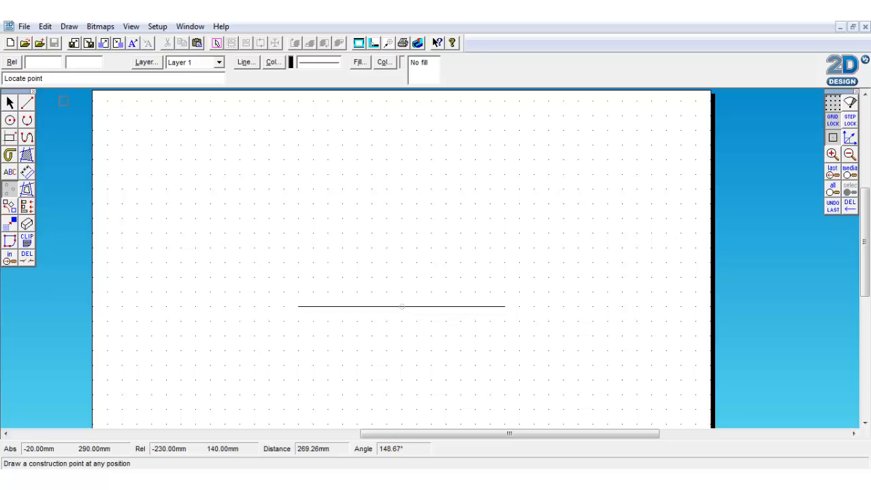
Draw a 140 mm vertical line upward from the construction point at the middle of the base line
left_click(27, 103)
left_click(27, 103)
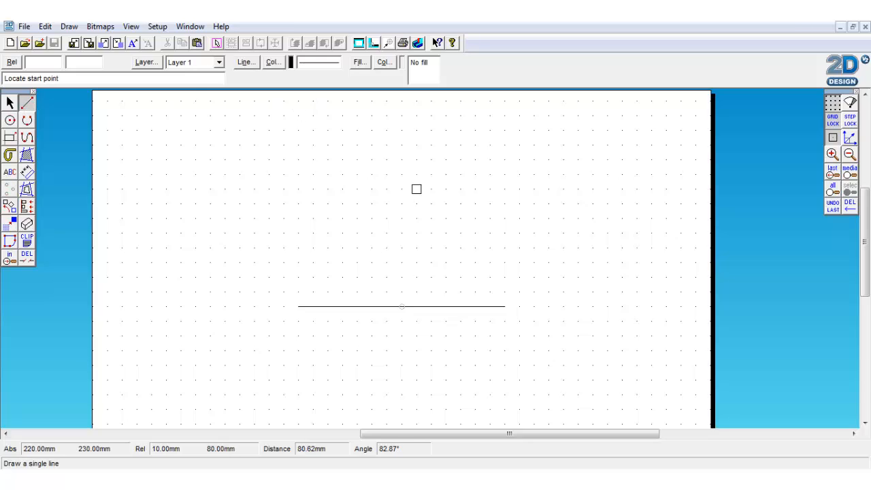
left_click(401, 306)
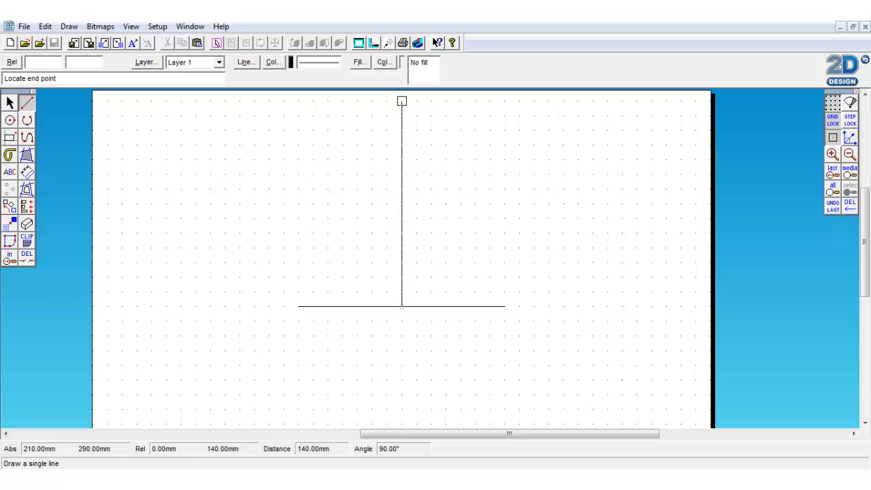
left_click(402, 101)
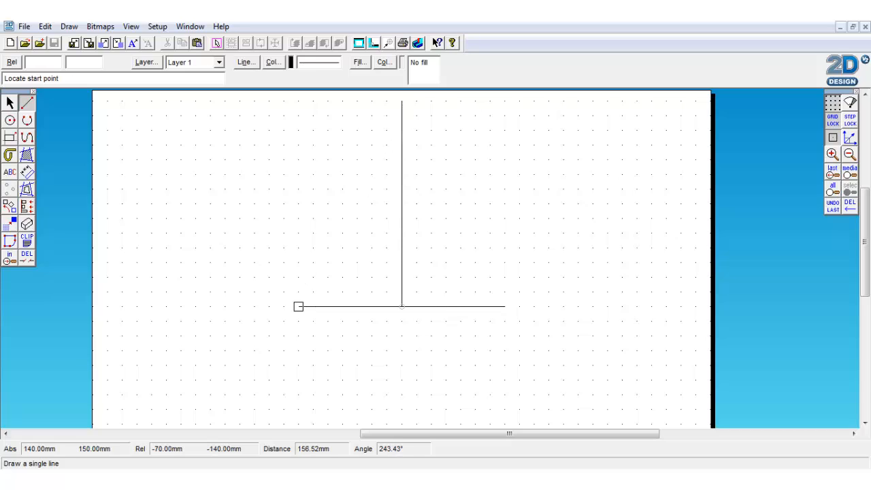
left_click(402, 306)
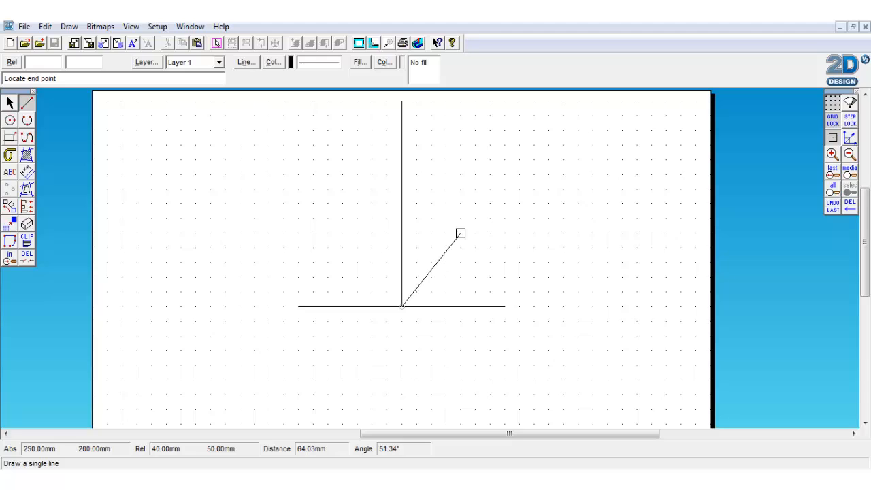
left_click(460, 232)
key("ctrl+z")
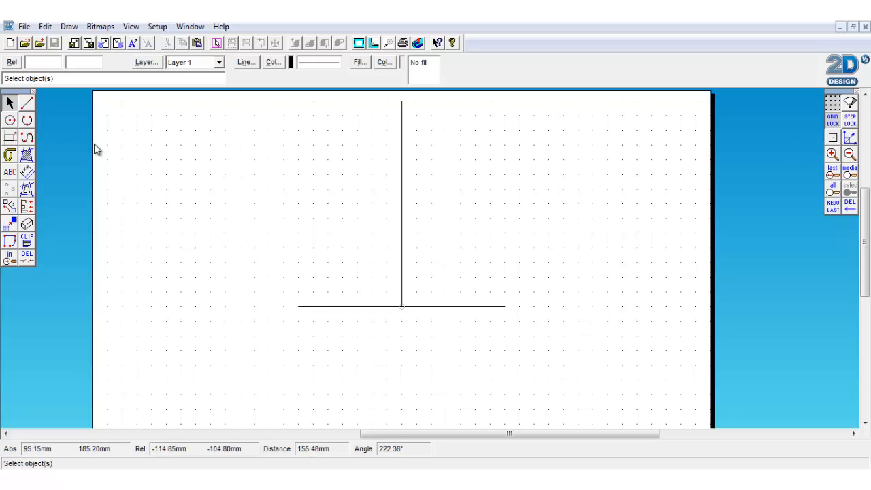
Try to draw the triangle's left side as a freehand line from the base line's left end, and undo it
left_click(28, 102)
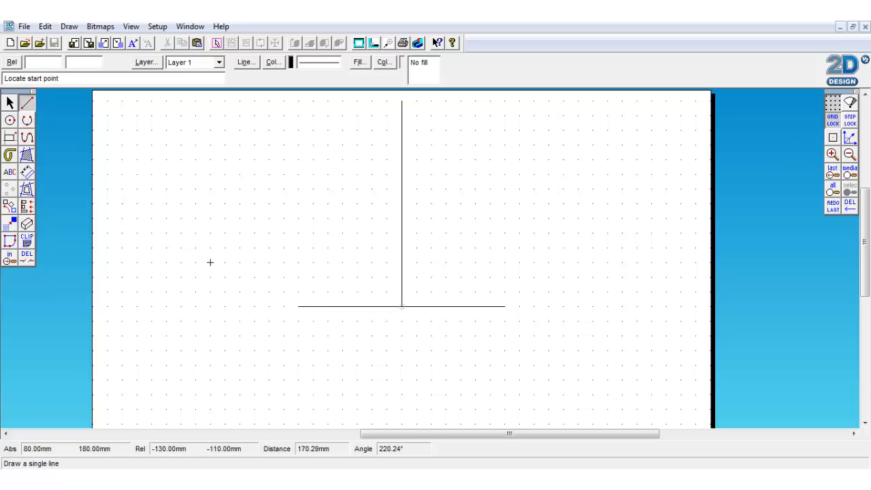
left_click(298, 306)
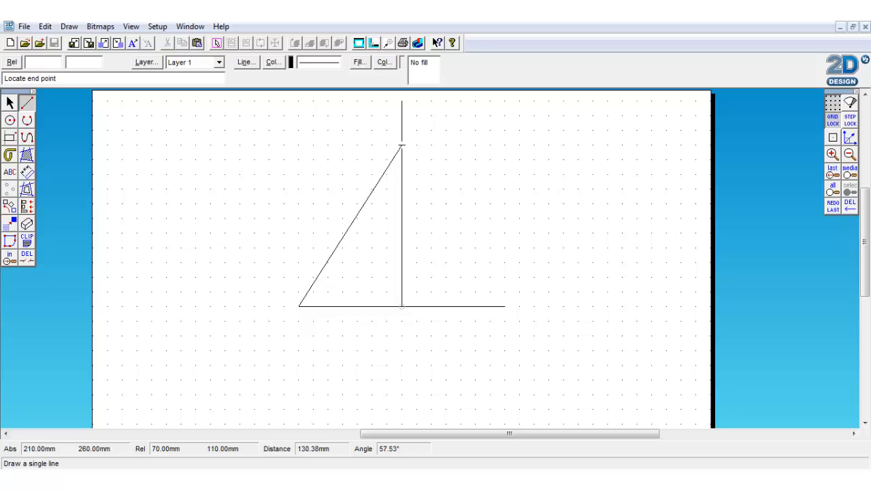
left_click(386, 145)
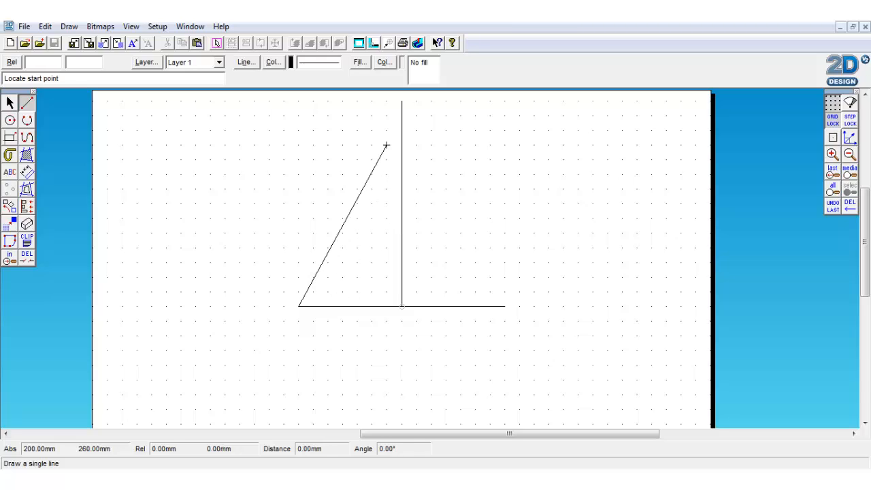
key("ctrl+z")
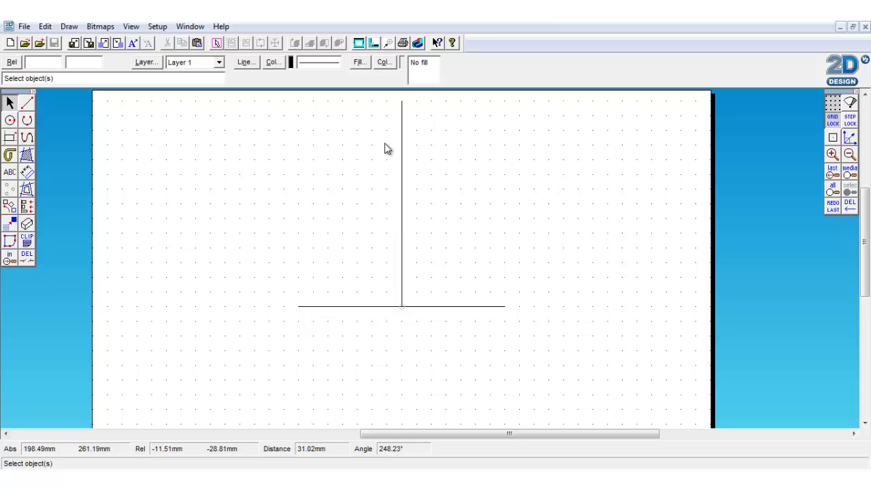
Draw the triangle's left side from the base line's left end as a 140 mm line at a 60° angle
left_click(32, 106)
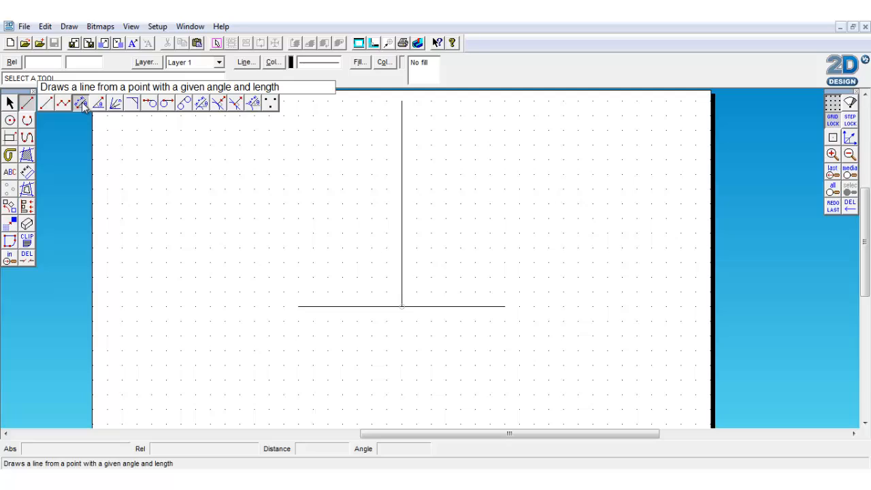
left_click(80, 103)
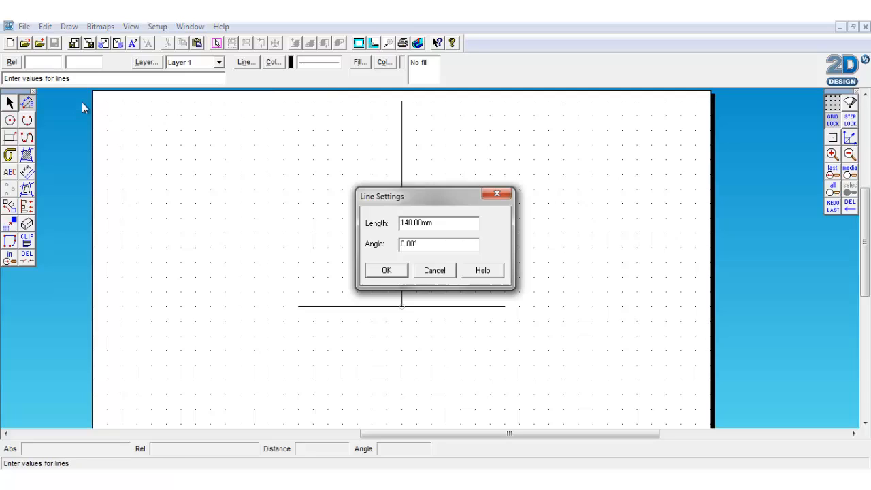
left_click(401, 244)
type("3")
left_click(386, 271)
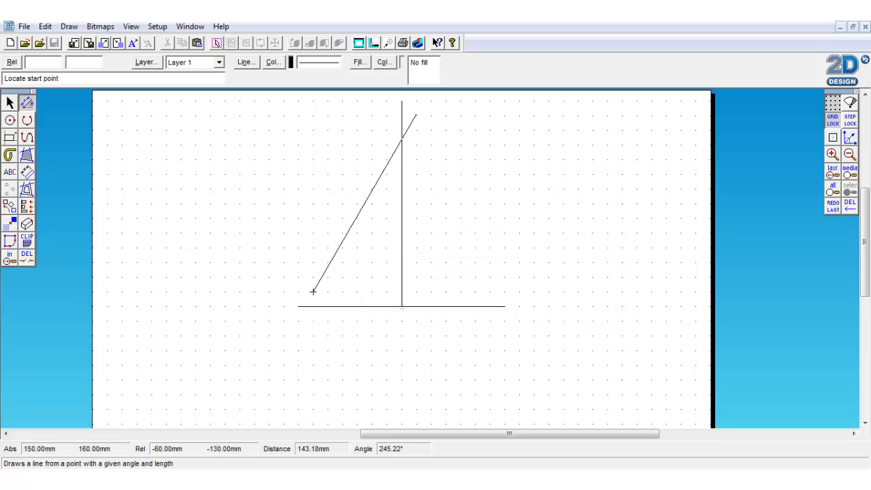
left_click(298, 307)
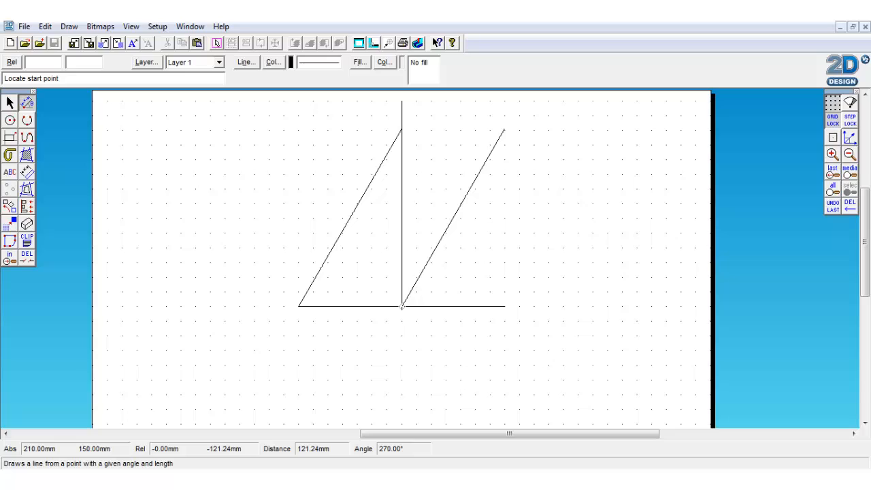
Draw another 140 mm line at 60° from the base line's midpoint and mirror it horizontally to form the triangle's right side
left_click(401, 306)
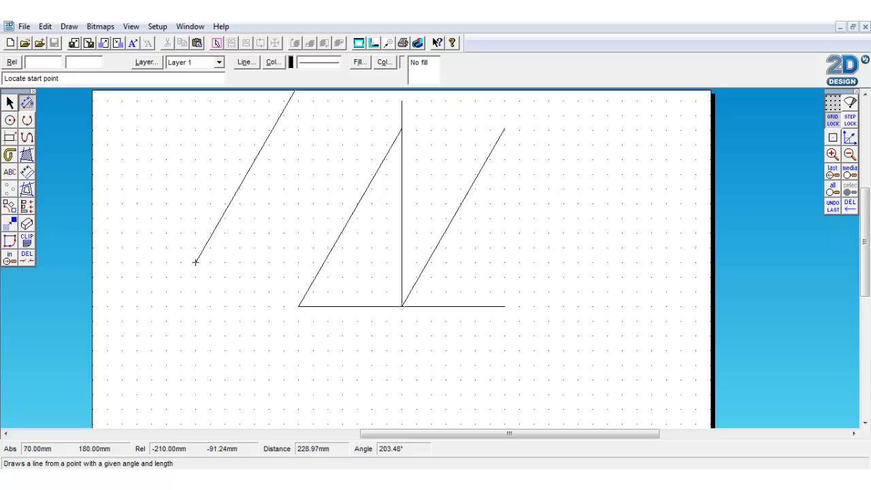
left_click(10, 103)
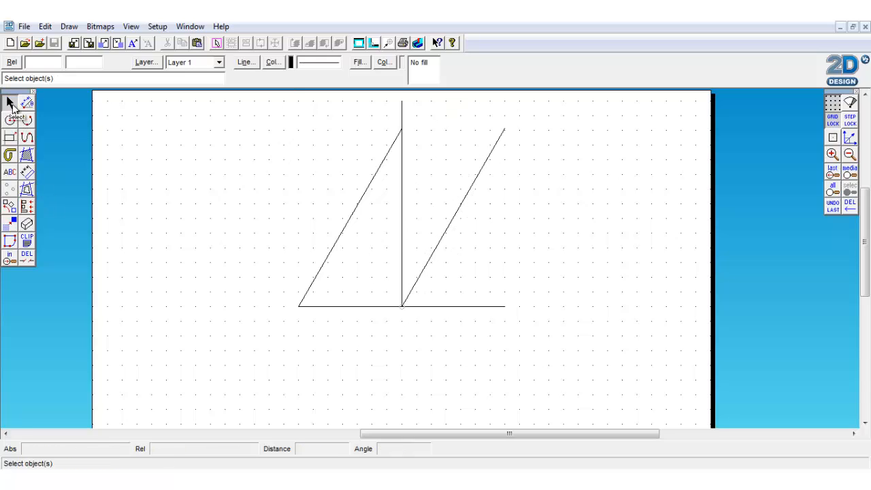
left_click(439, 245)
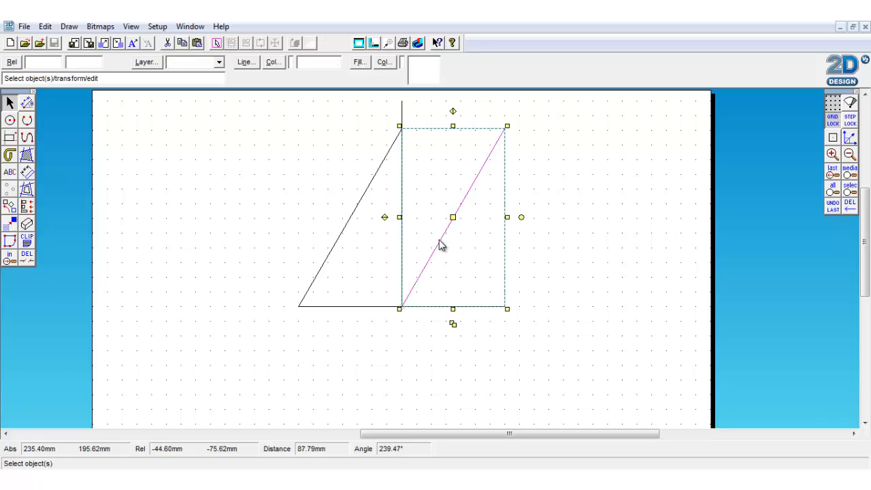
left_click(452, 111)
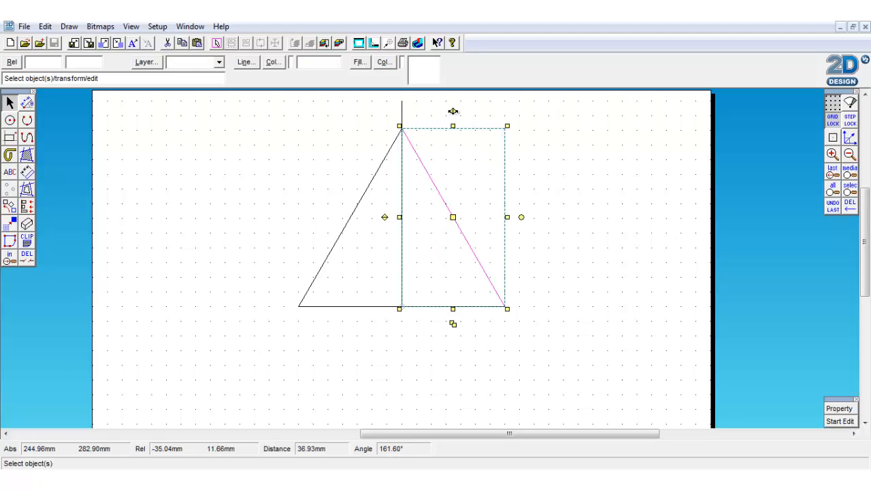
left_click(530, 144)
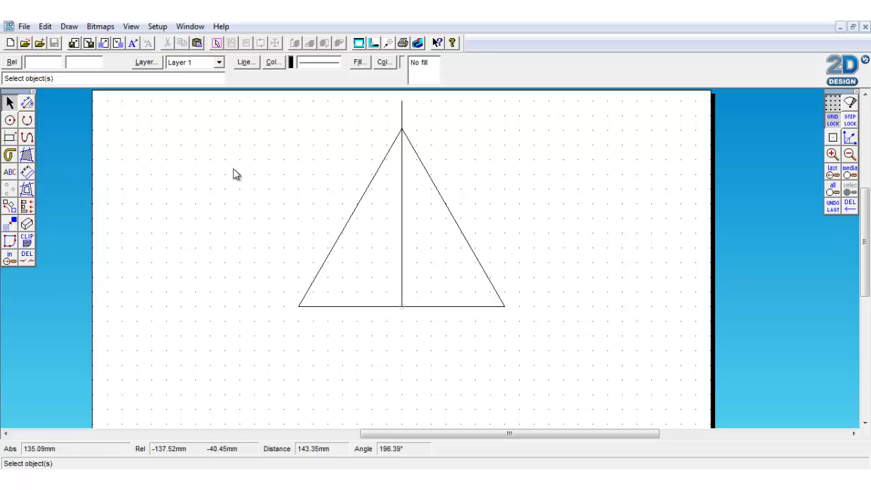
Place construction points at the midpoints of the triangle's left and right sides, using mid-point attachment
left_click(10, 188)
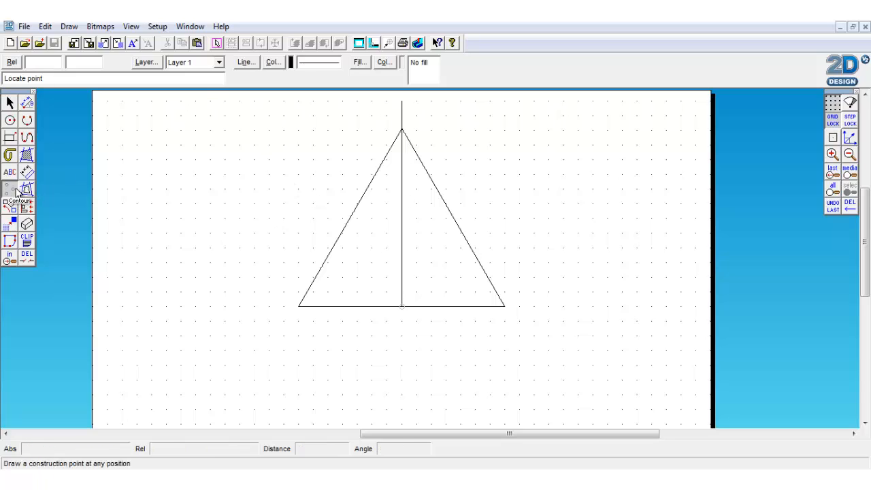
left_click(834, 140)
right_click(833, 139)
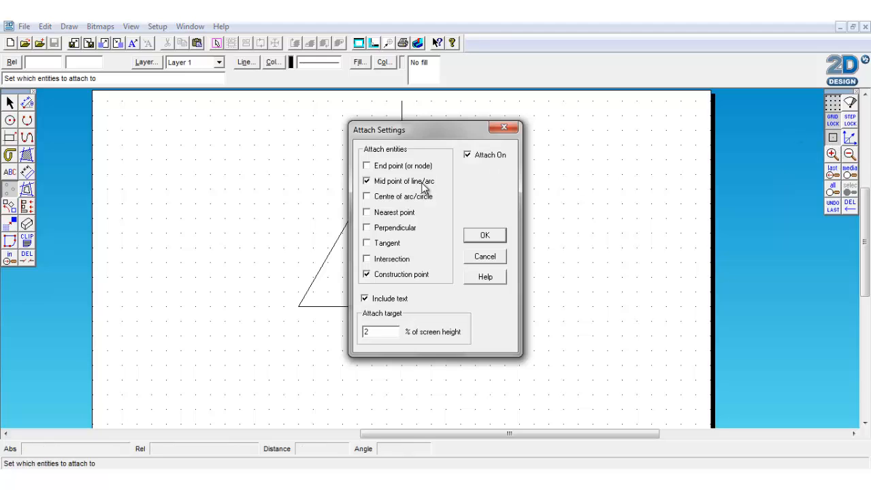
left_click(489, 235)
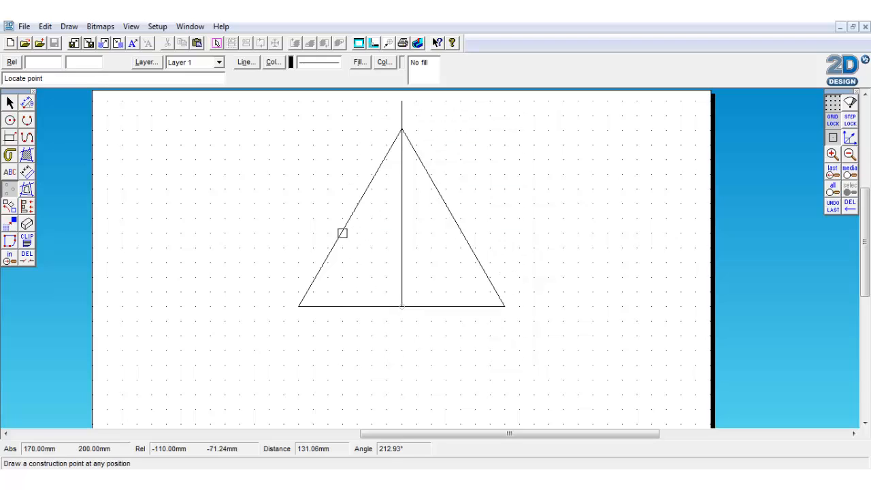
left_click(351, 218)
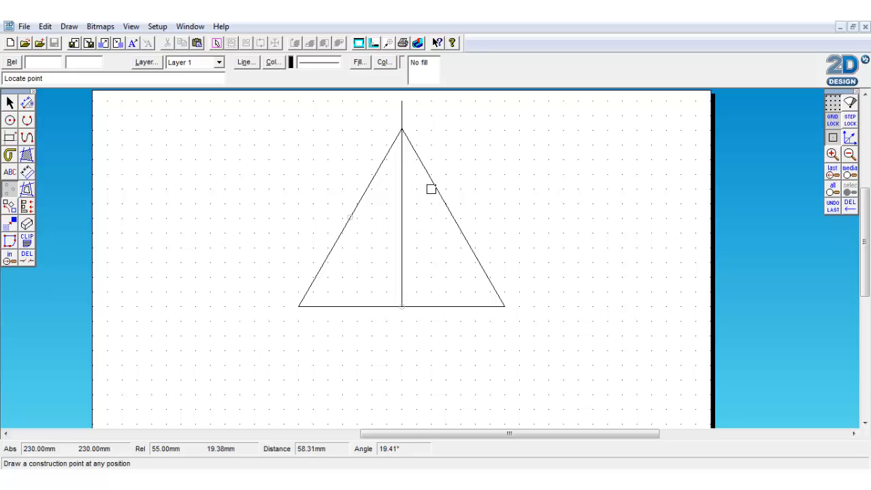
left_click(451, 218)
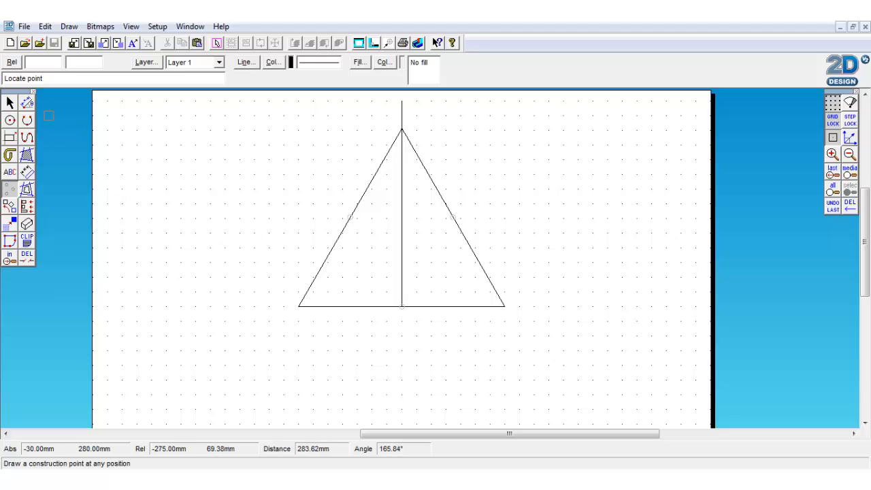
Try to draw a single line from the left side's midpoint to the triangle's right side with attachment off, and undo it
left_click(27, 105)
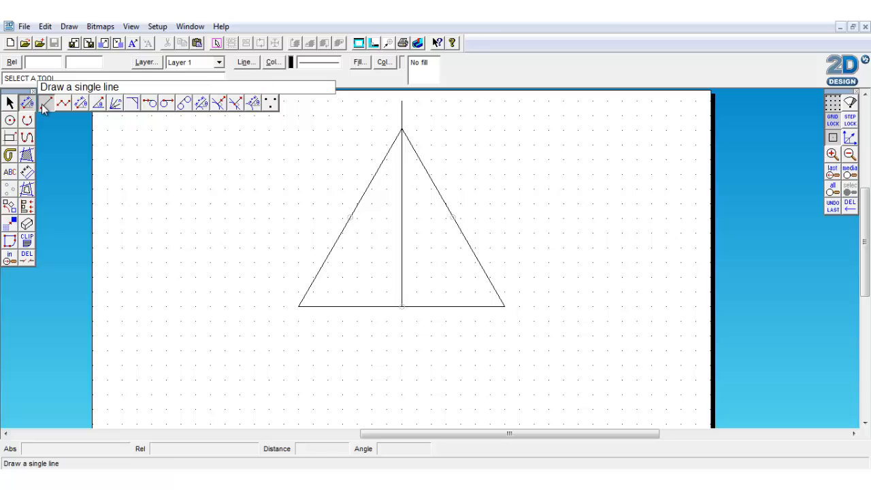
left_click(45, 103)
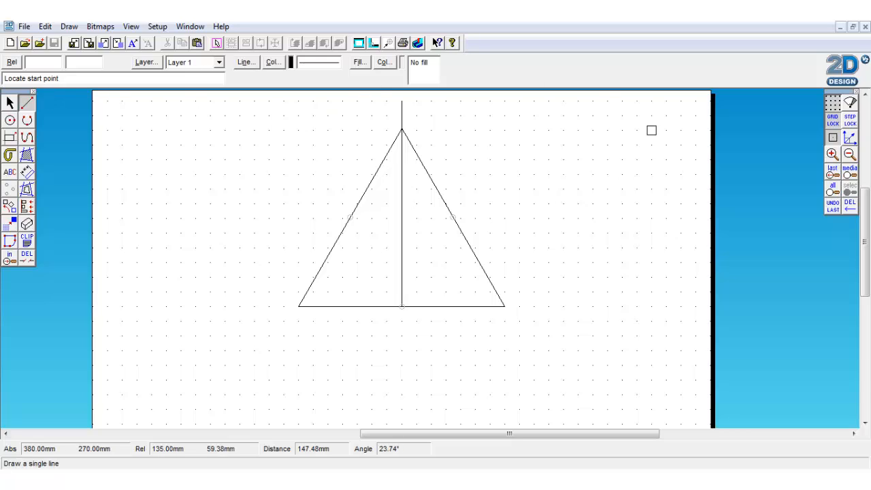
left_click(833, 139)
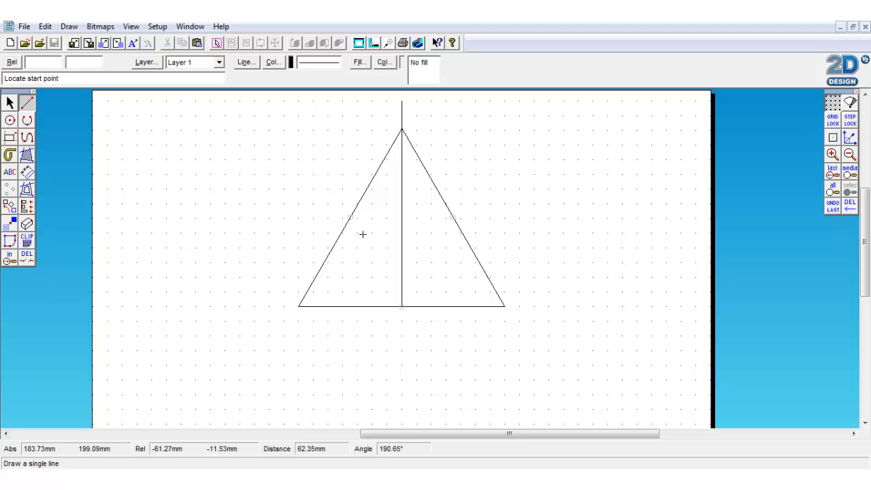
left_click(348, 218)
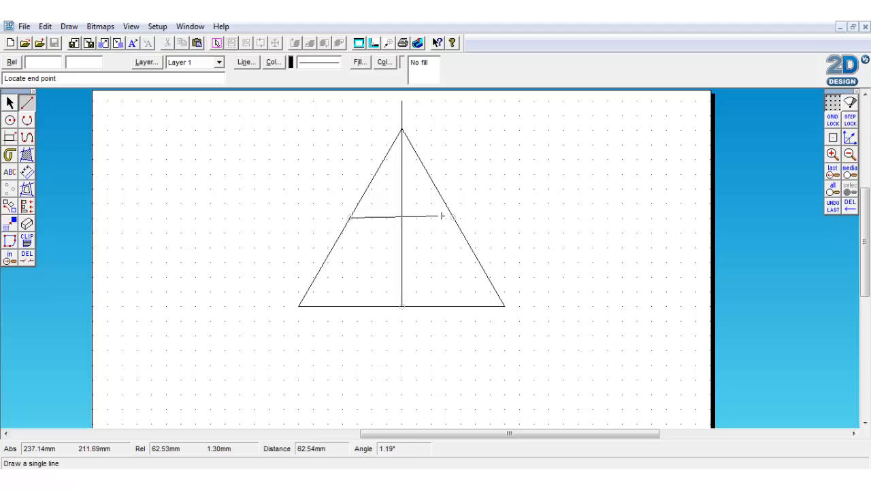
left_click(446, 206)
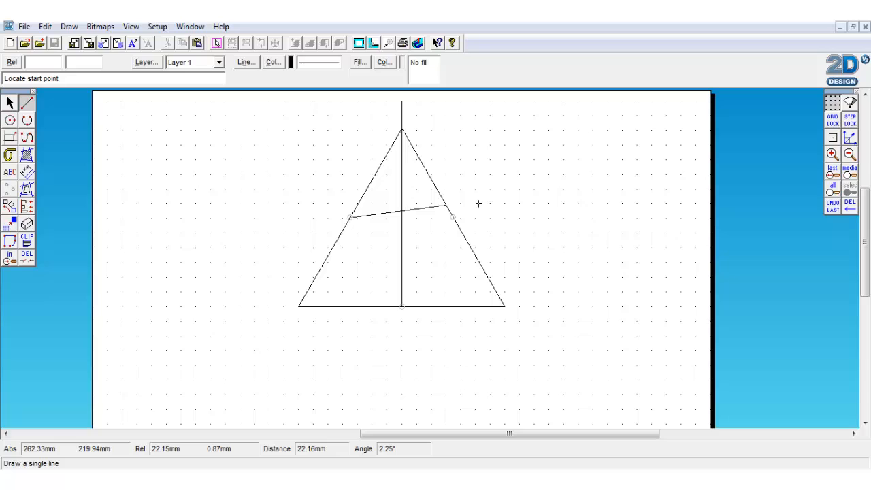
key("ctrl+z")
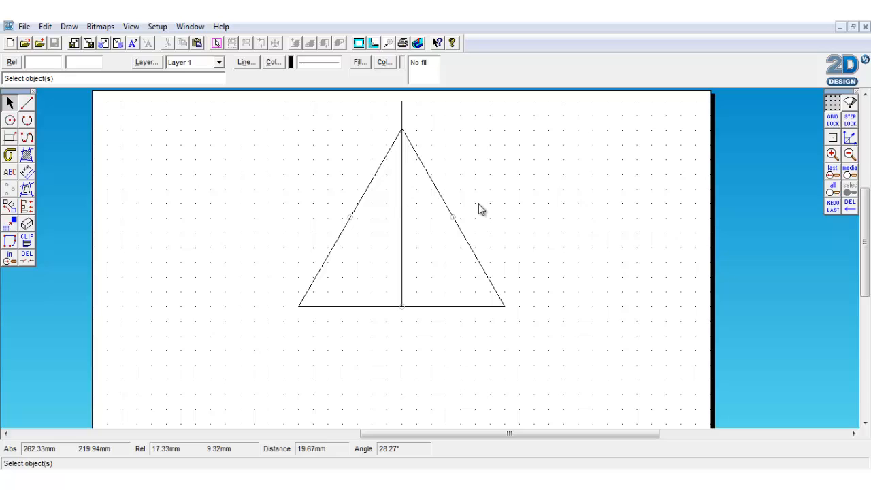
Turn attachment back on and draw single lines from the right side's midpoint to the left side's midpoint and to the base midpoint
right_click(841, 139)
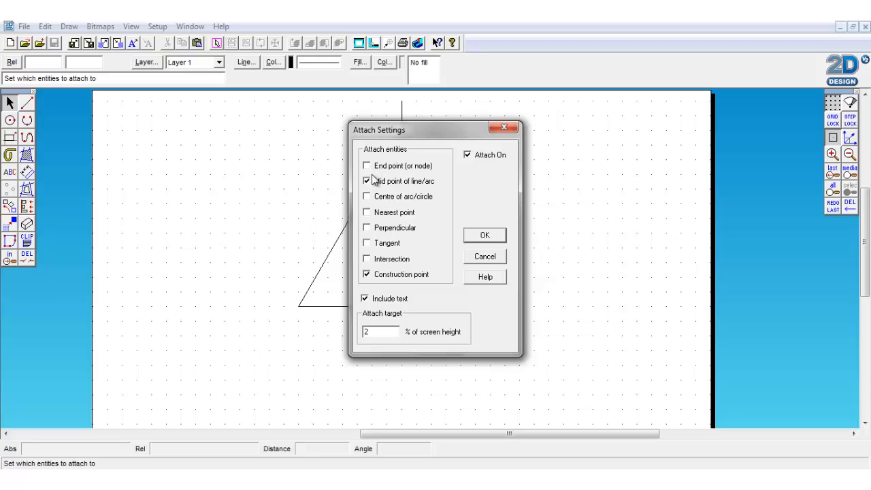
left_click(470, 240)
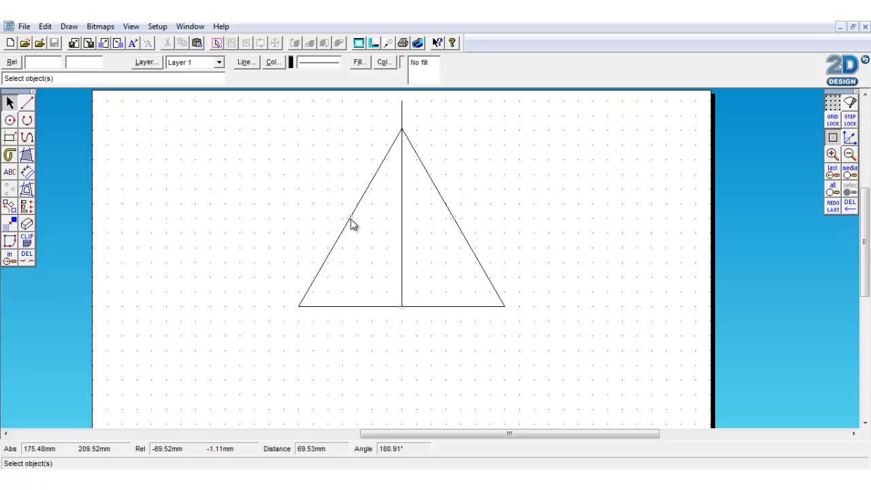
left_click(27, 102)
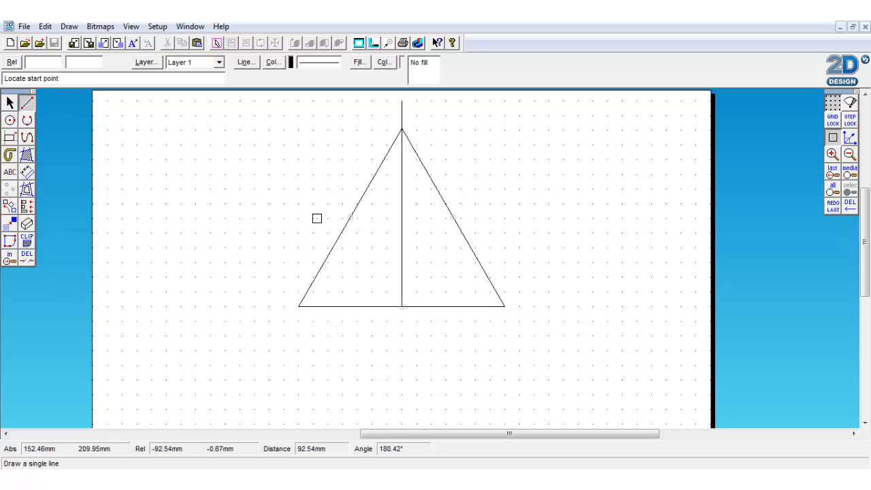
left_click(350, 218)
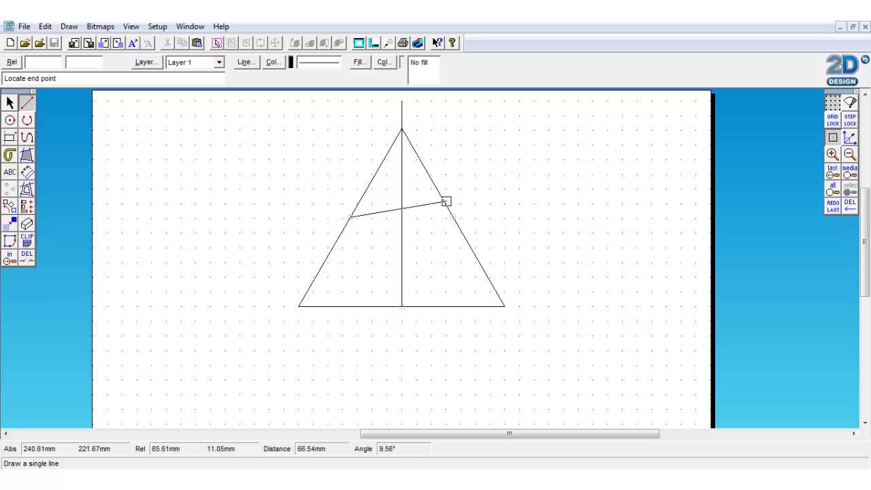
left_click(453, 217)
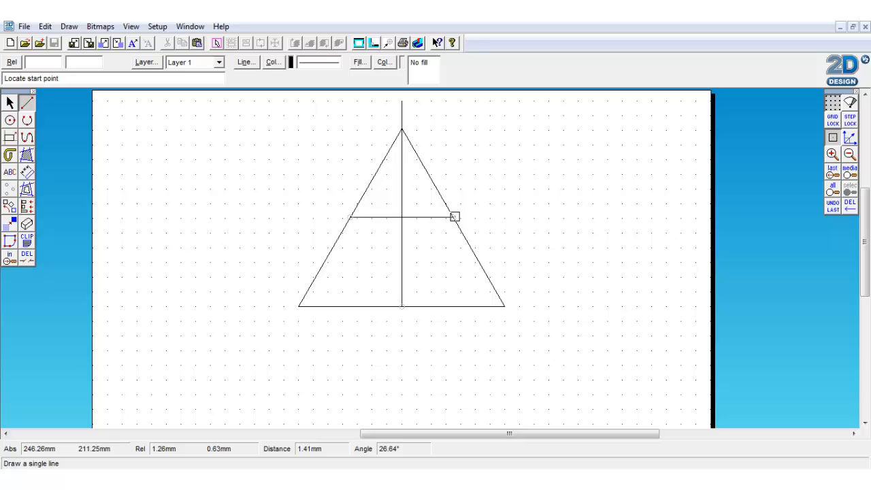
left_click(452, 217)
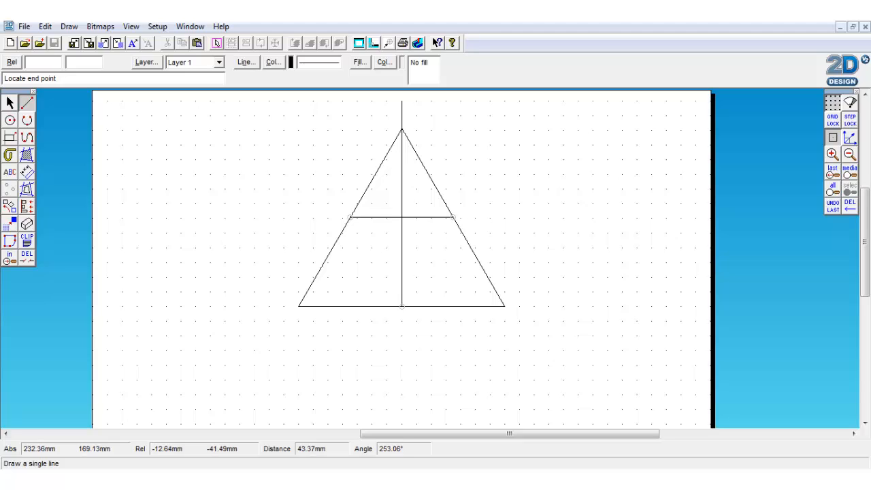
left_click(401, 307)
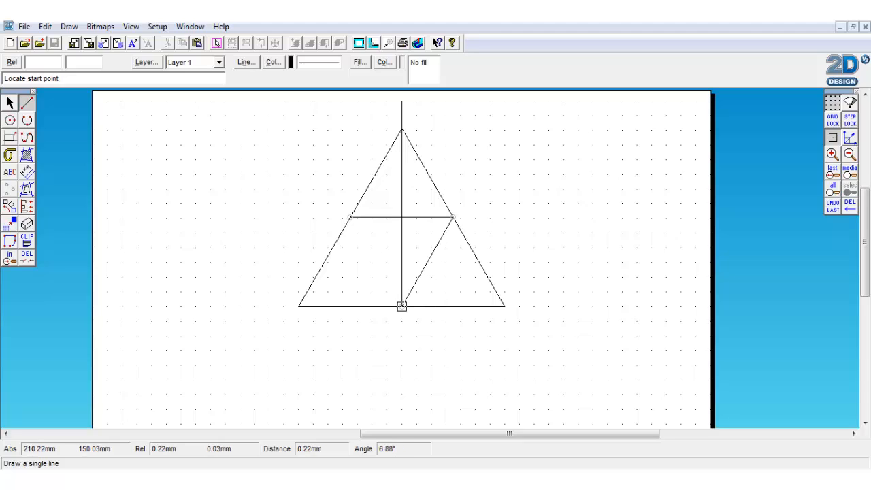
Try to draw a line from the left side's midpoint to the base midpoint, and undo it
left_click(347, 219)
left_click(392, 312)
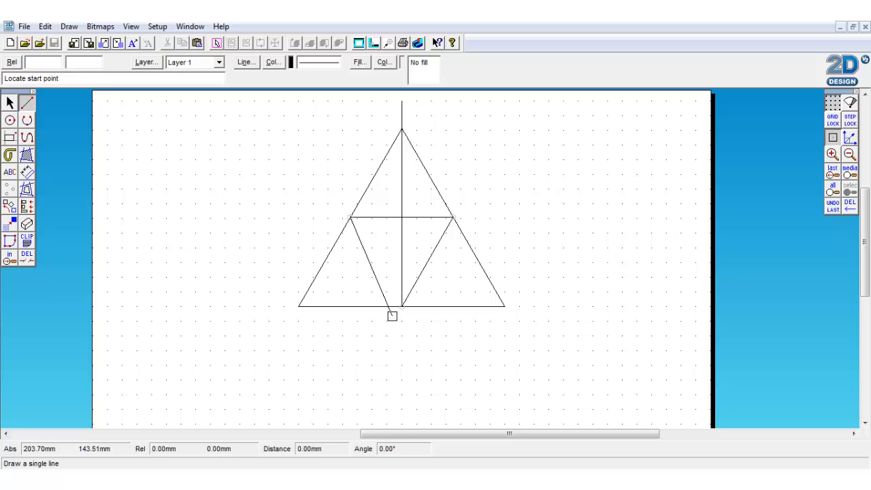
key("ctrl+z")
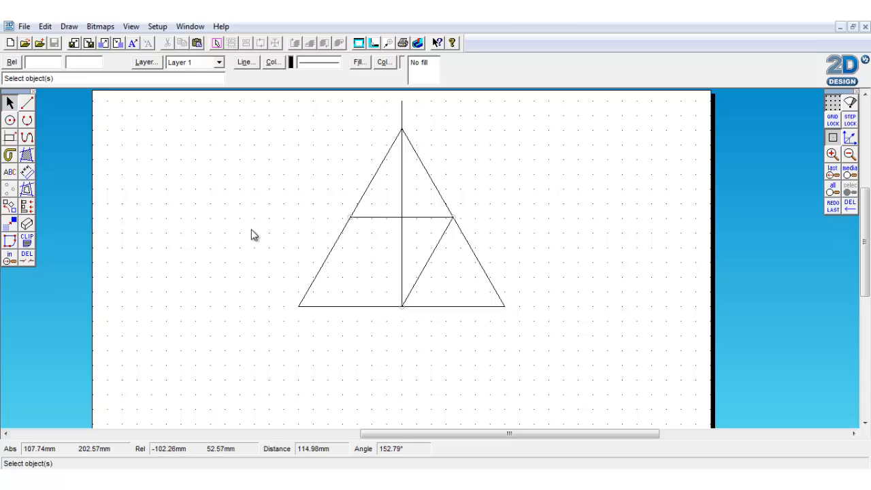
Draw a single line from the left side's midpoint to the base midpoint, completing the inner triangle
left_click(25, 110)
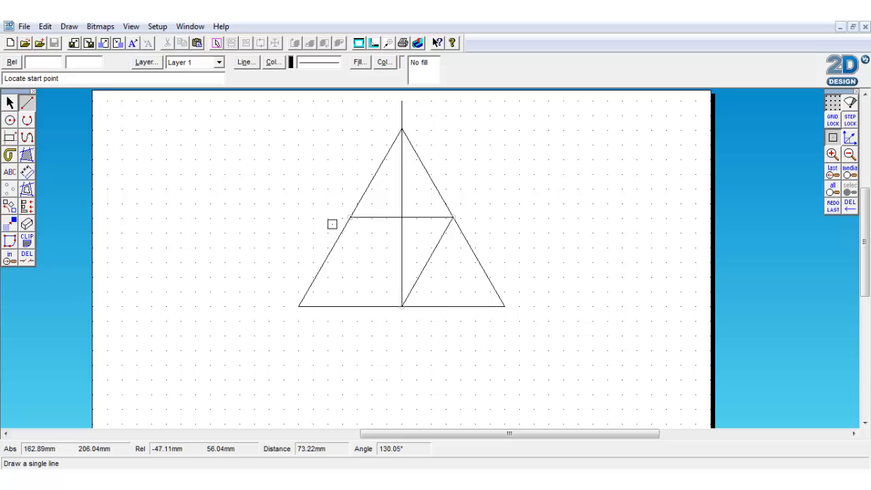
left_click(350, 216)
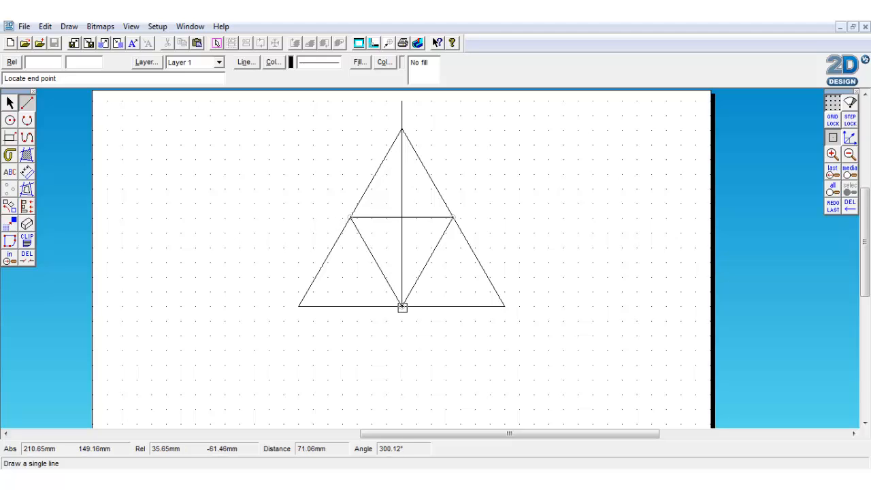
left_click(401, 306)
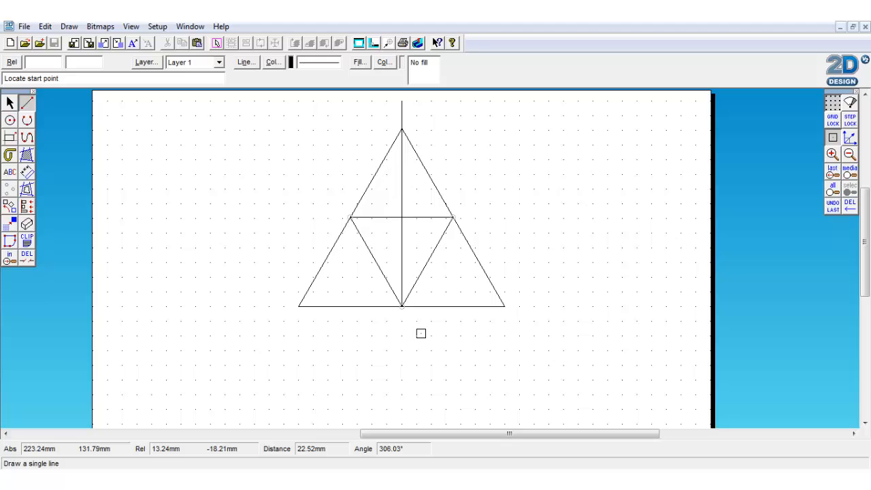
Remove the vertical centre line from the triangle using Delete Part between the nearest two intersections
left_click(27, 259)
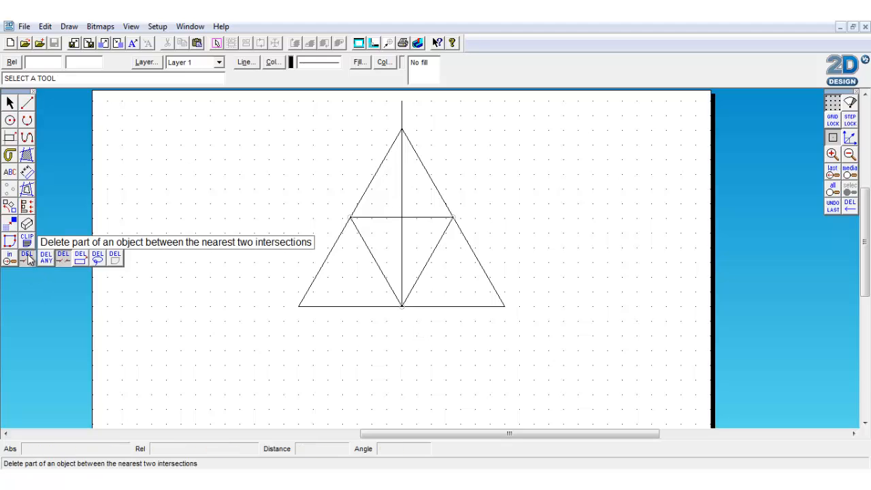
left_click(65, 260)
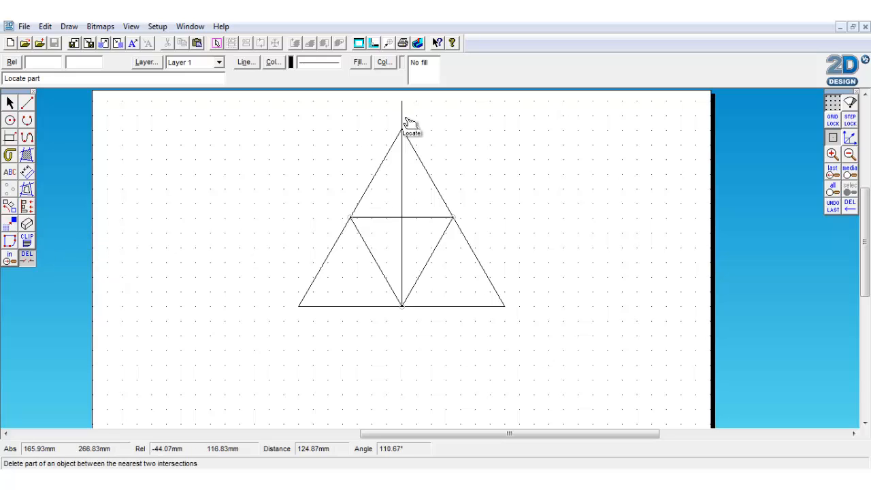
left_click(404, 167)
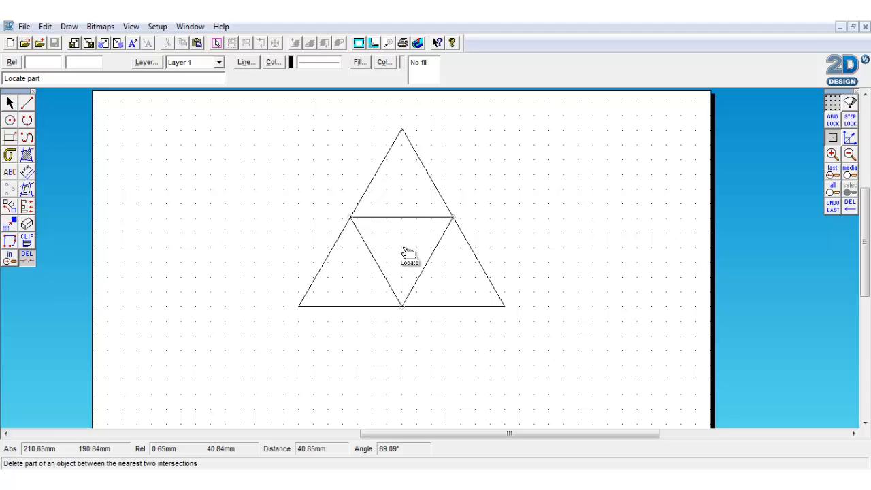
left_click(830, 139)
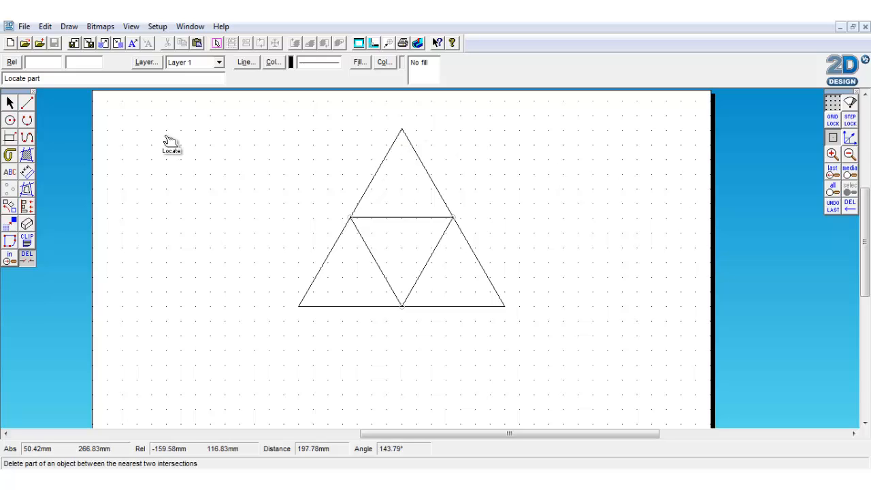
left_click(10, 104)
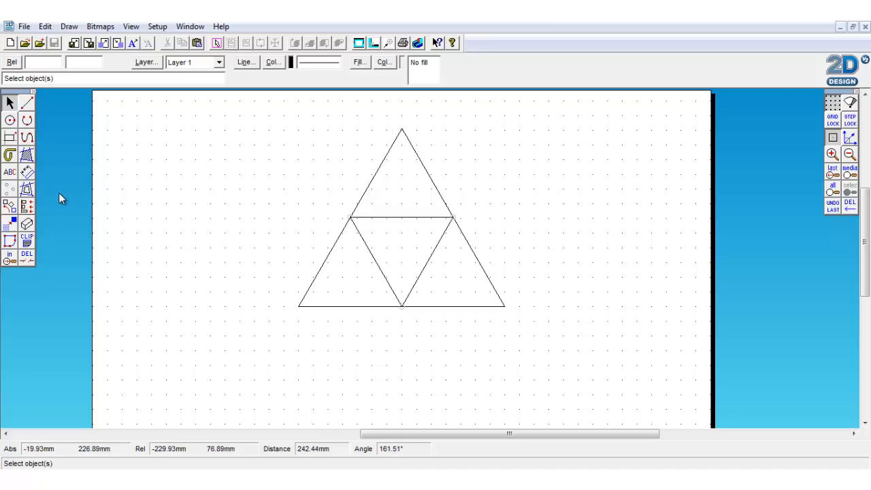
Draw one parallel tool-path contour with 10 mm spacing outside the triangle's left side
left_click(28, 190)
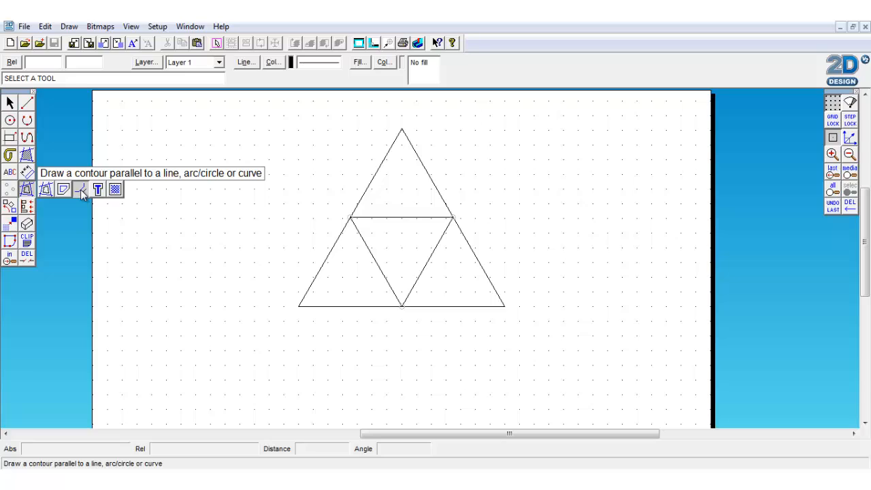
left_click(81, 189)
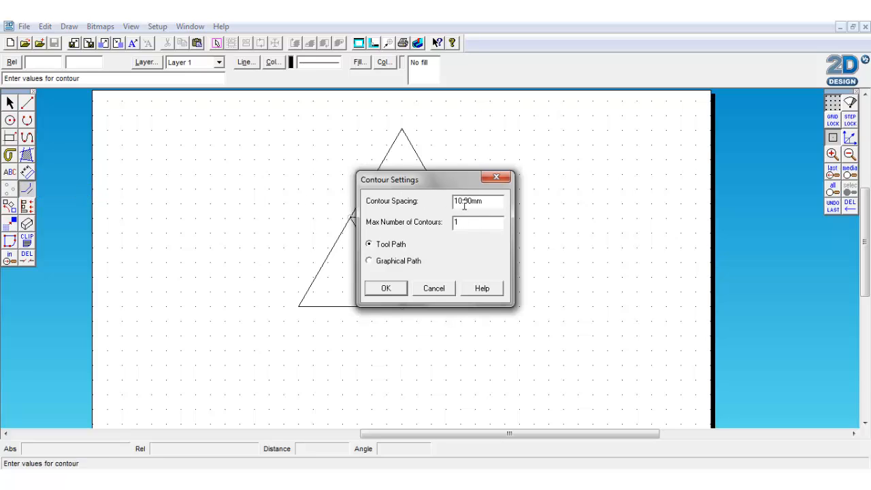
left_click(386, 288)
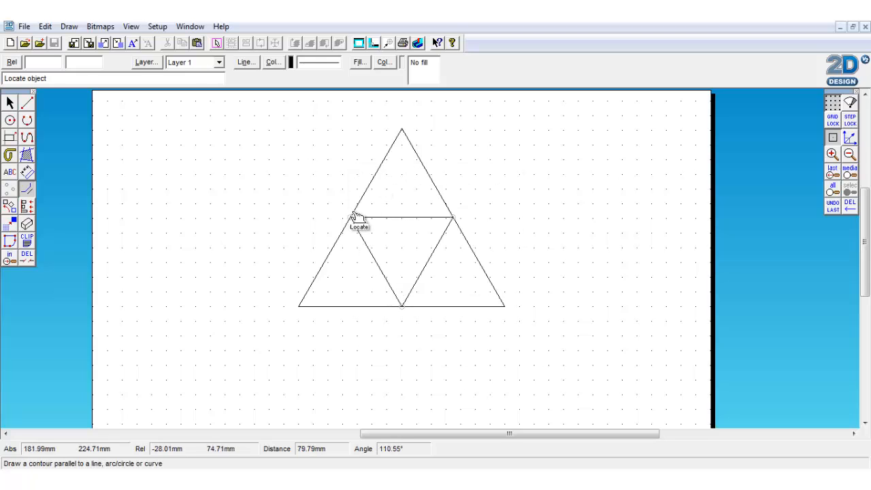
left_click(315, 273)
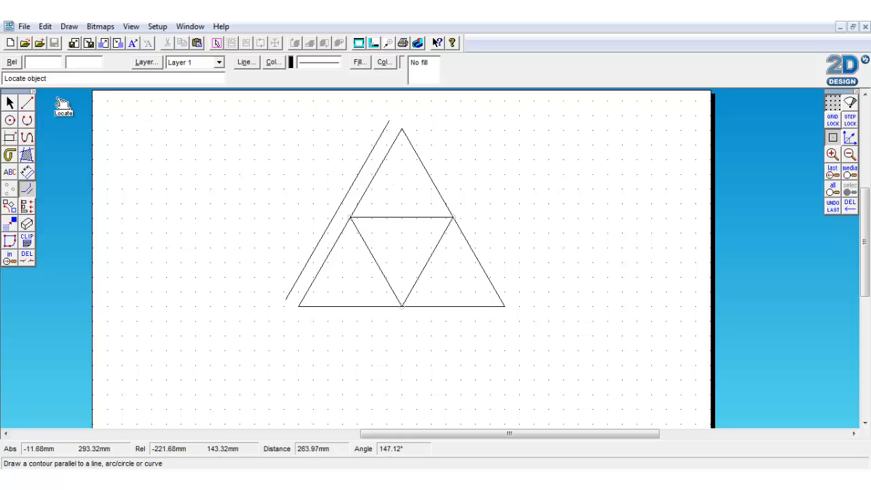
Try to draw a line at 45° to the triangle's left side from its apex across the parallel contour, and undo it
left_click(27, 102)
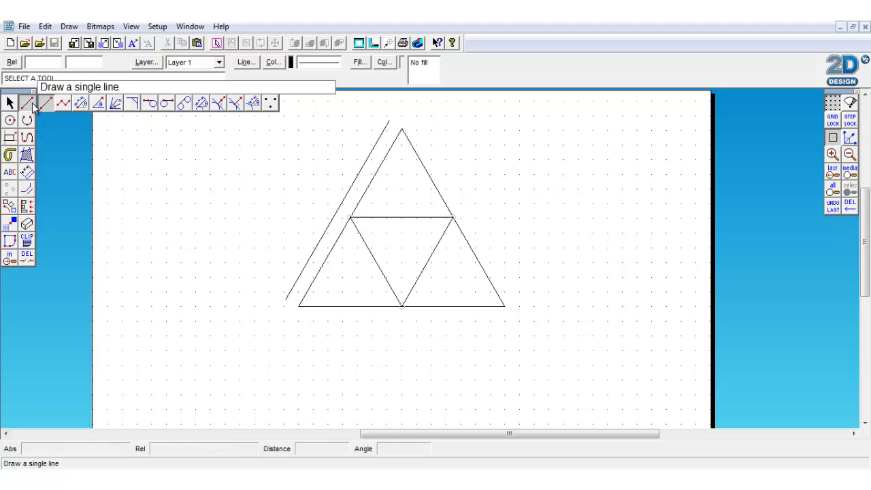
double_click(97, 103)
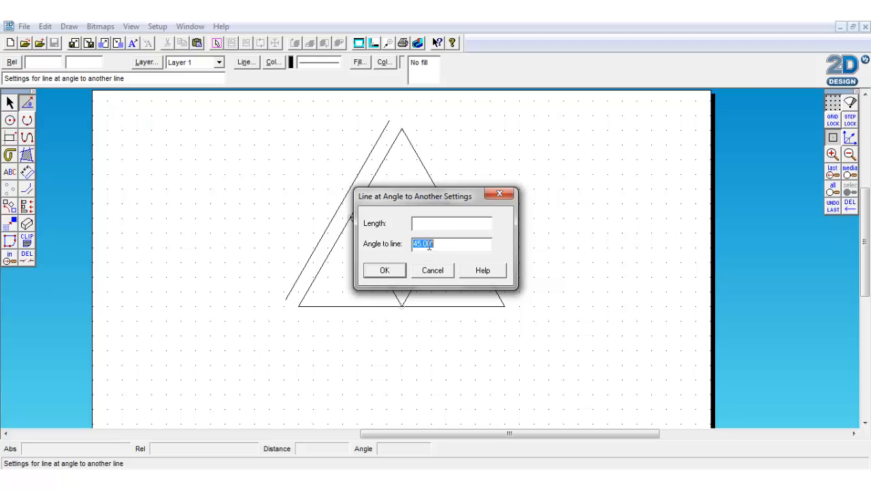
left_click(387, 272)
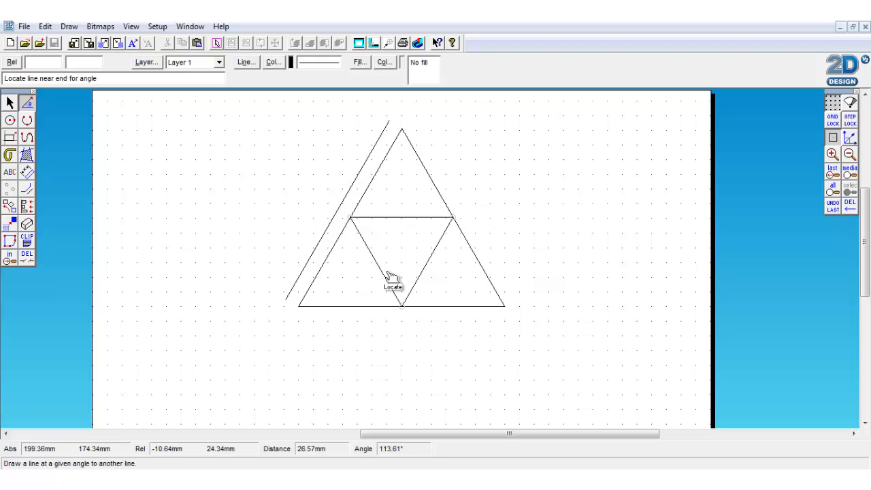
left_click(402, 133)
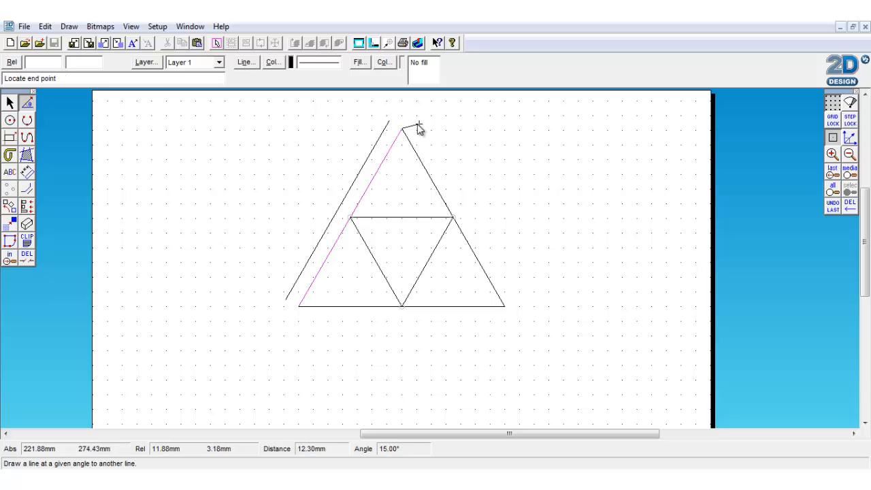
left_click(373, 143)
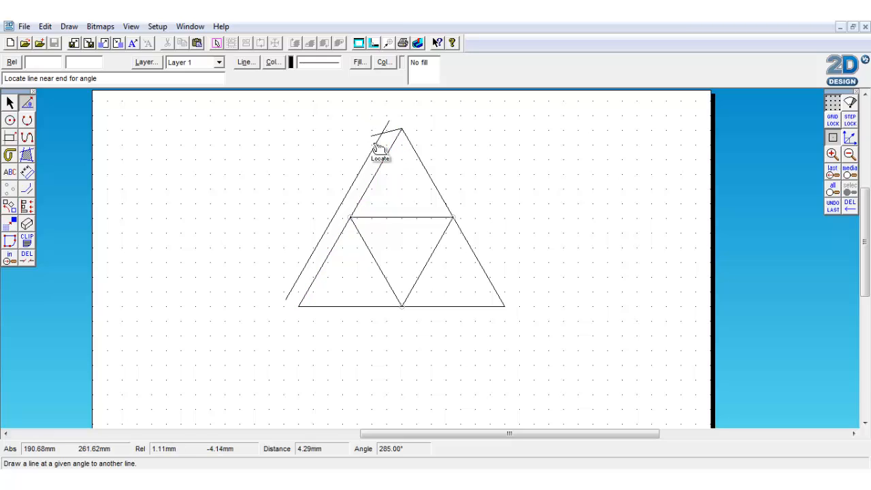
left_click(352, 221)
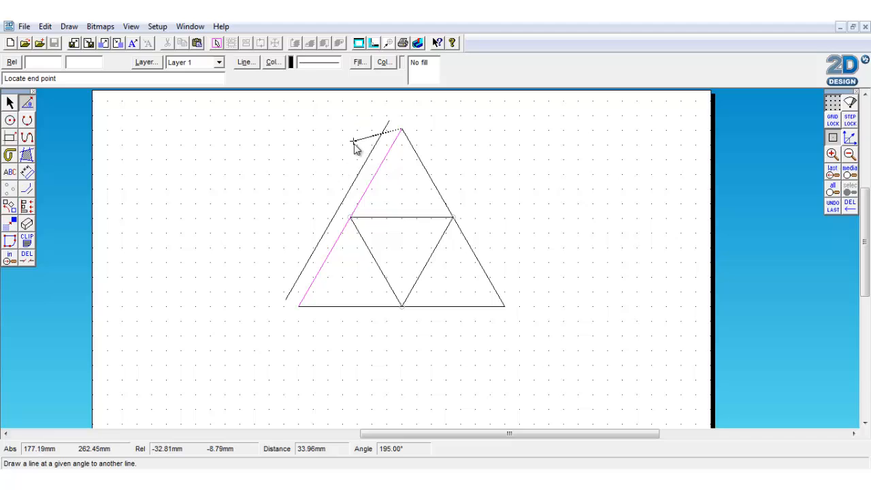
key("Escape")
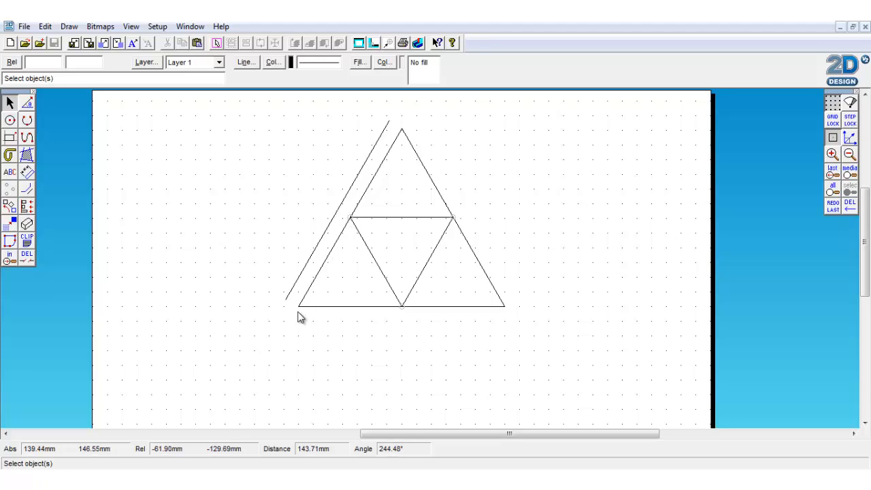
Delete the parallel contour line outside the triangle's left side
left_click(33, 259)
left_click(306, 264)
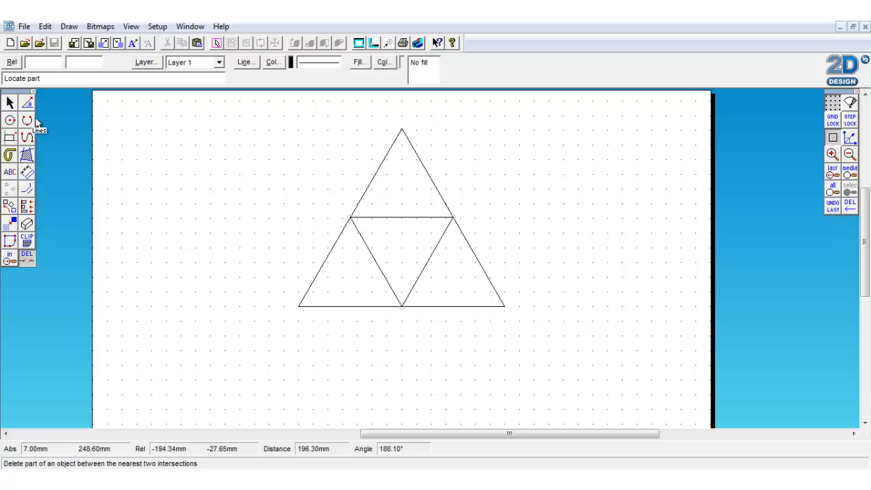
Remove the upper half of the left side, the left half of the base and the lower half of the right side using Delete Part
left_click(10, 102)
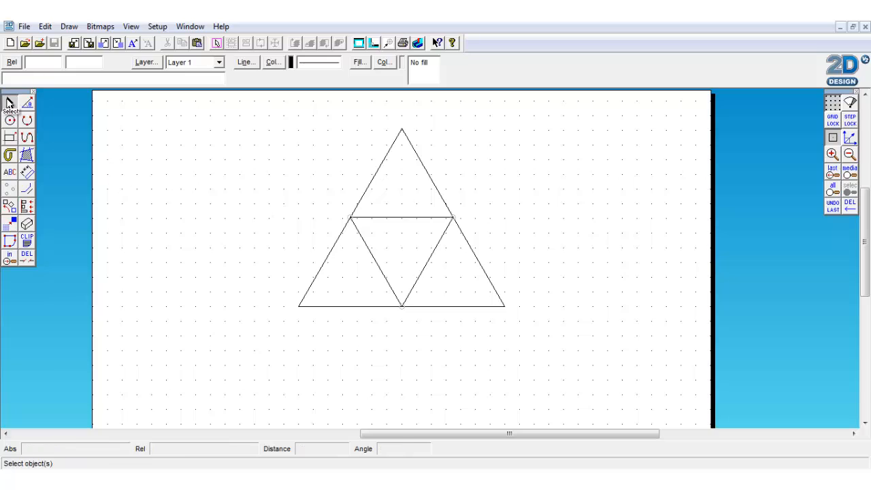
left_click(315, 281)
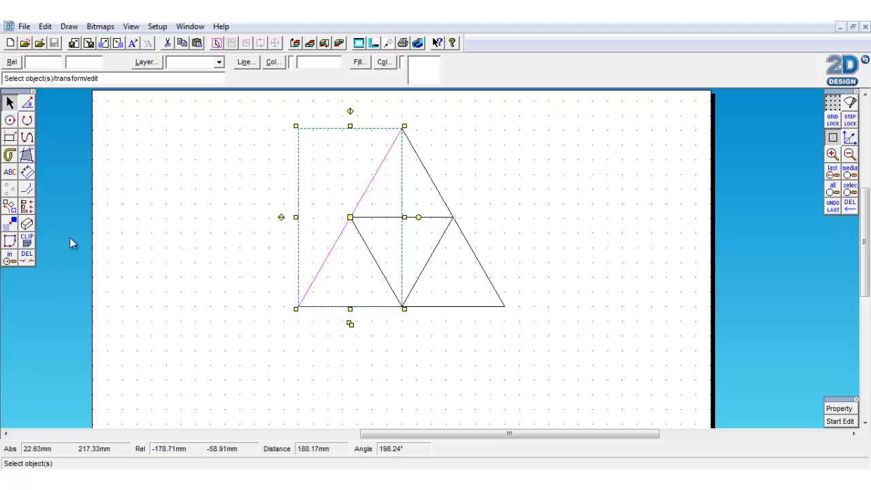
left_click(27, 257)
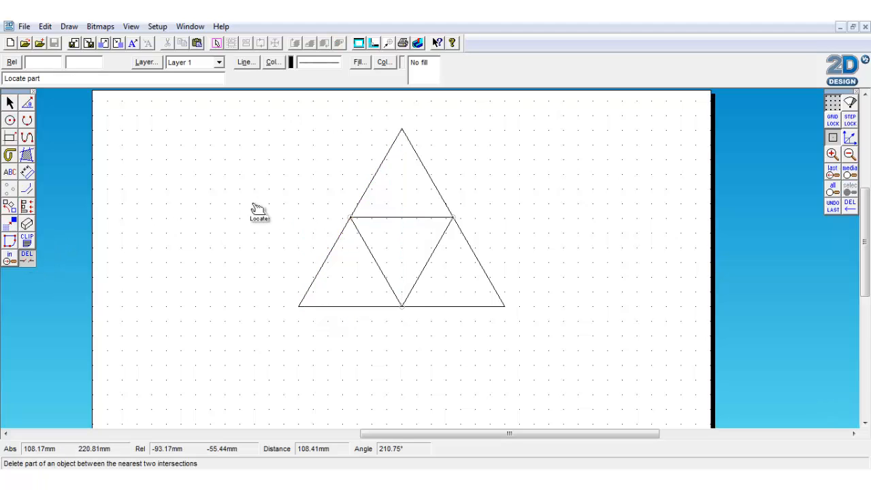
left_click(372, 181)
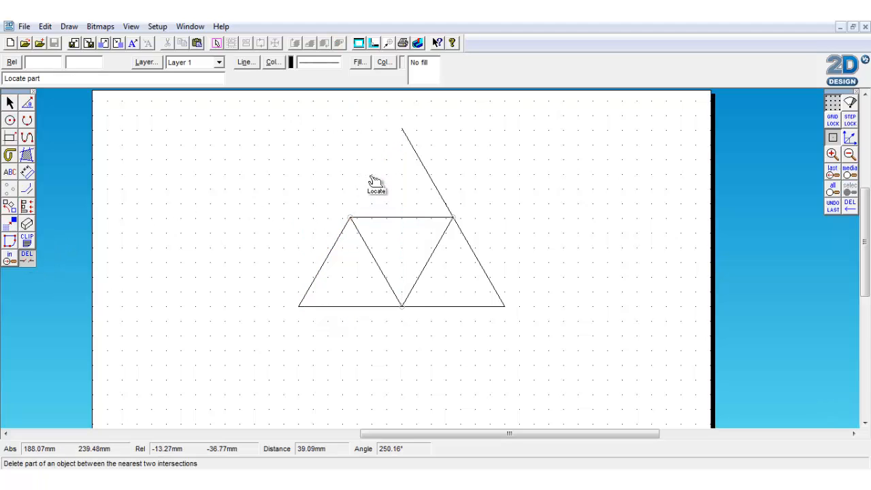
left_click(360, 307)
left_click(477, 262)
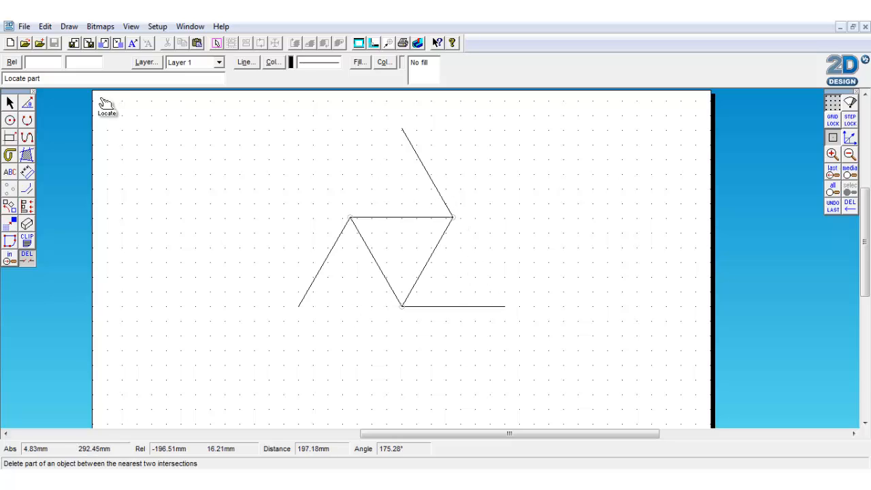
Redraw the missing halves of the left side, base and right side as separate single lines snapped to the existing end points
left_click(28, 103)
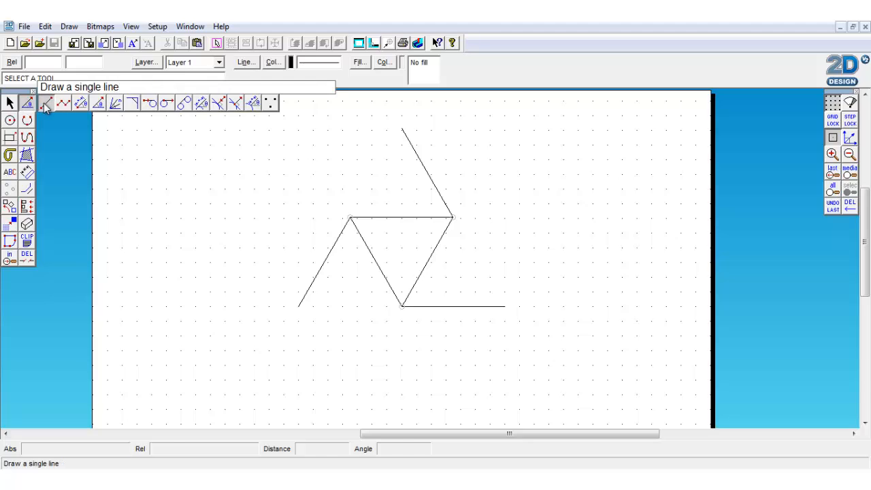
left_click(46, 103)
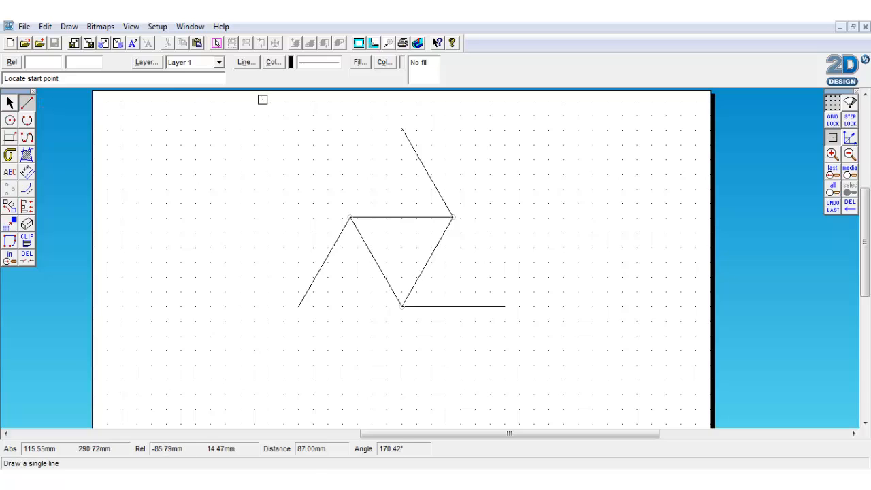
right_click(834, 139)
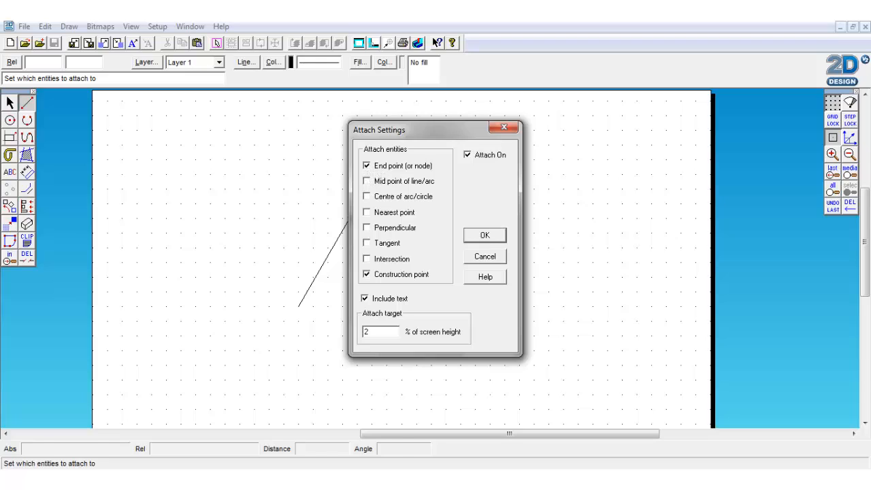
left_click(482, 237)
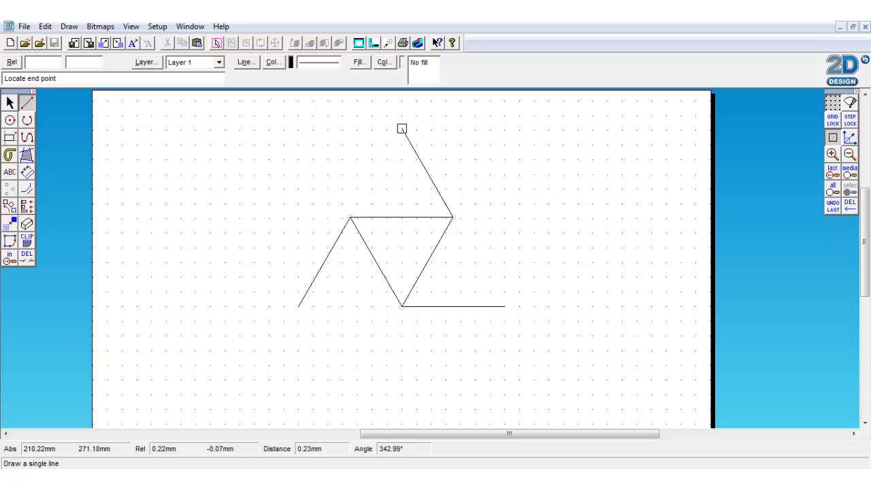
double_click(401, 129)
left_click(350, 217)
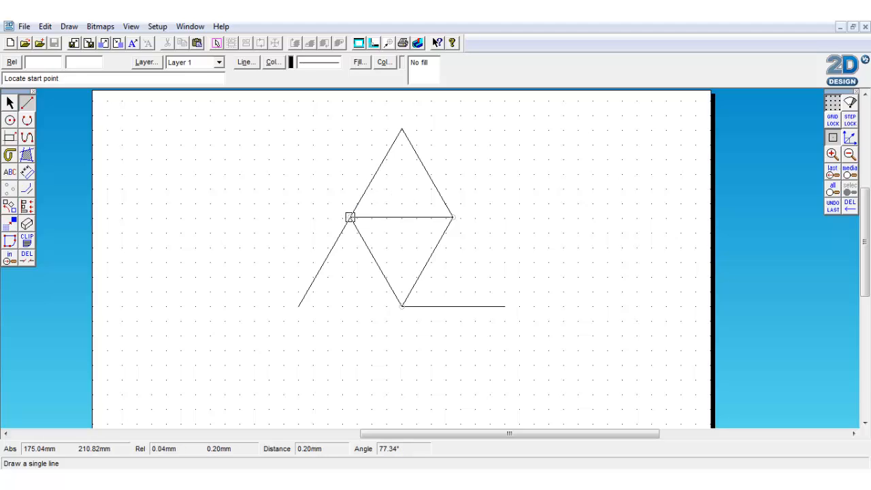
left_click(299, 305)
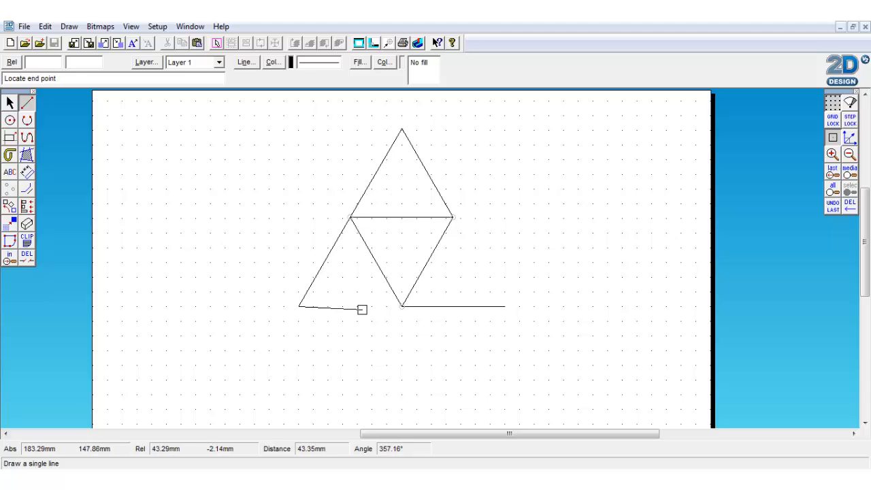
left_click(401, 306)
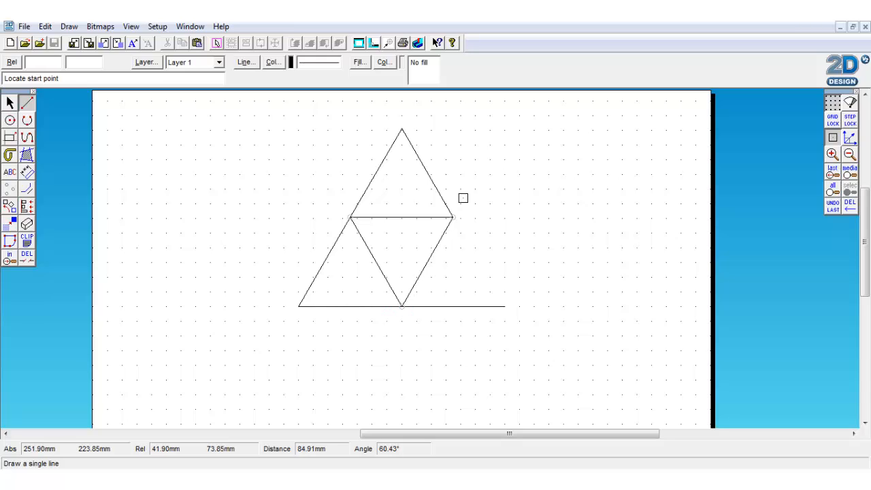
left_click(452, 219)
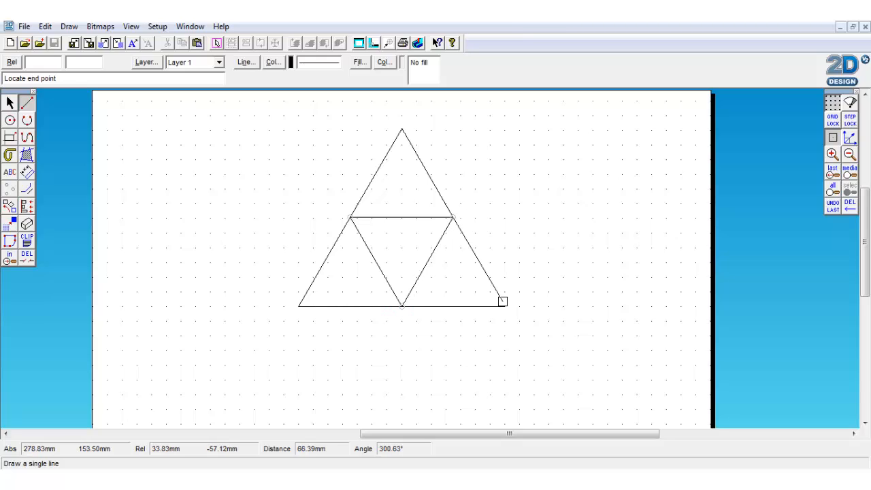
left_click(504, 306)
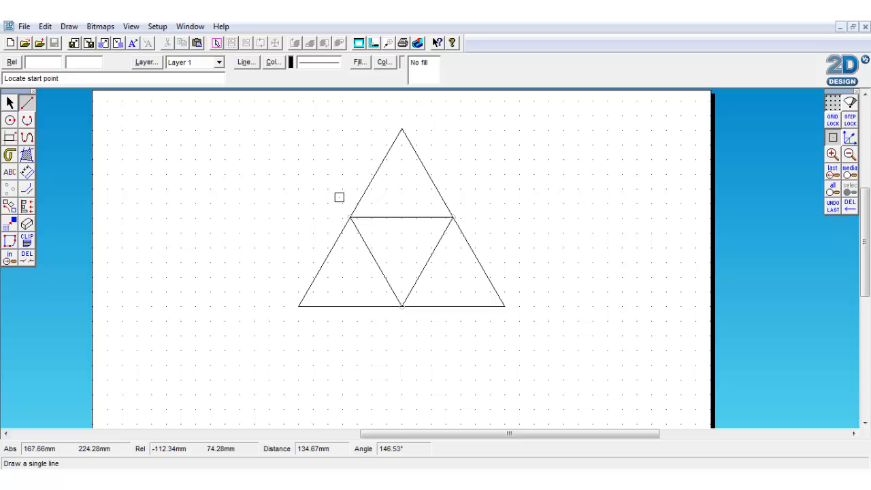
Check by selecting them that the halves of the left side and the lower half of the right side are separate lines
left_click(10, 103)
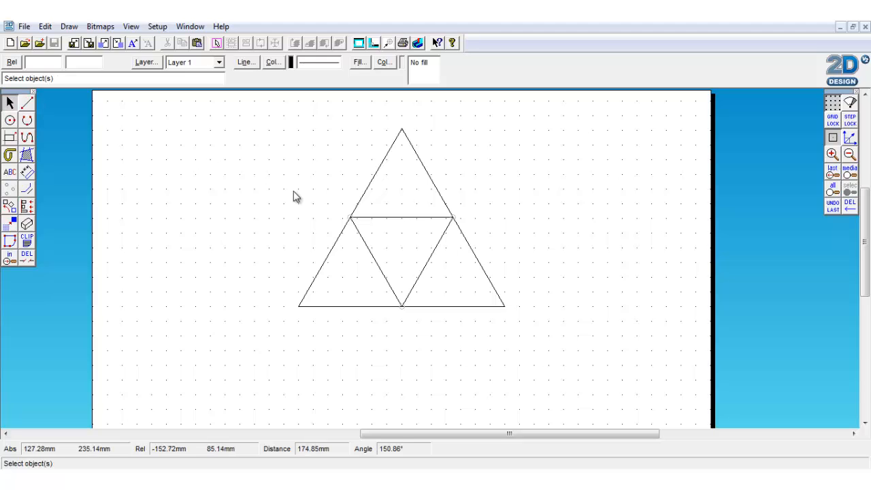
left_click(366, 188)
left_click(336, 249)
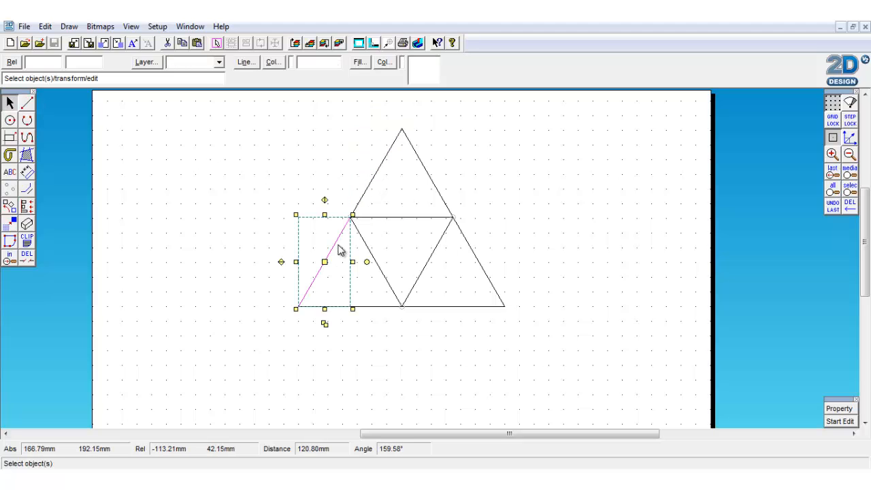
left_click(466, 246)
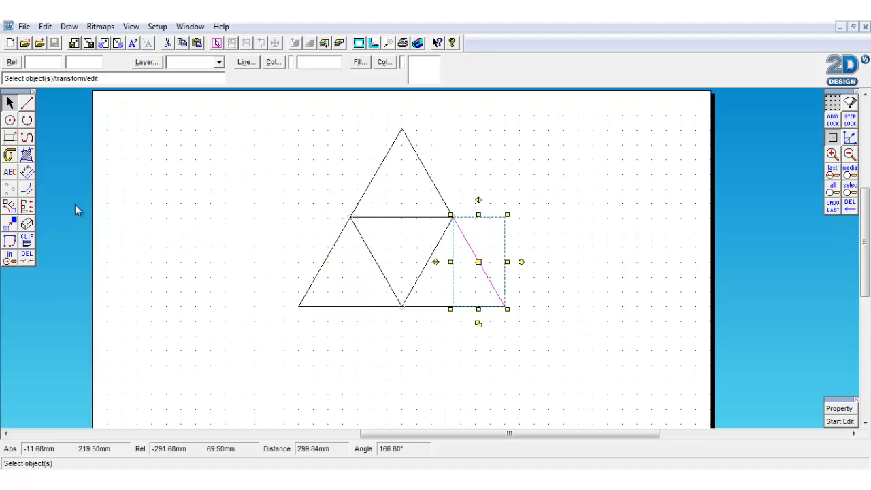
Draw single tool-path contours with 10 mm spacing outside the upper left edge, the left half of the base and the lower right edge
left_click(26, 189)
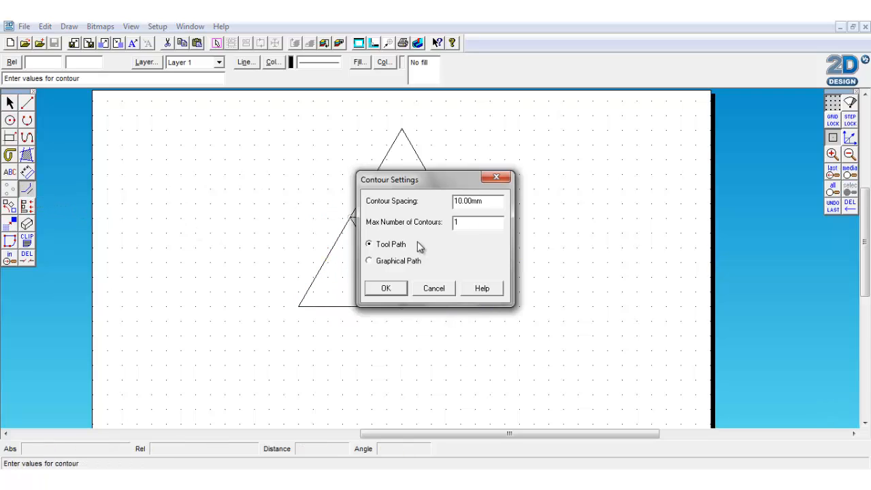
left_click(386, 288)
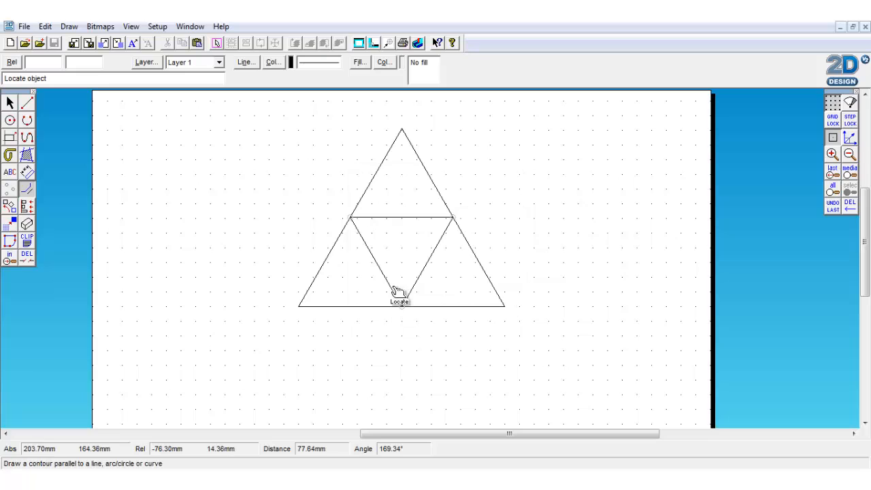
left_click(376, 172)
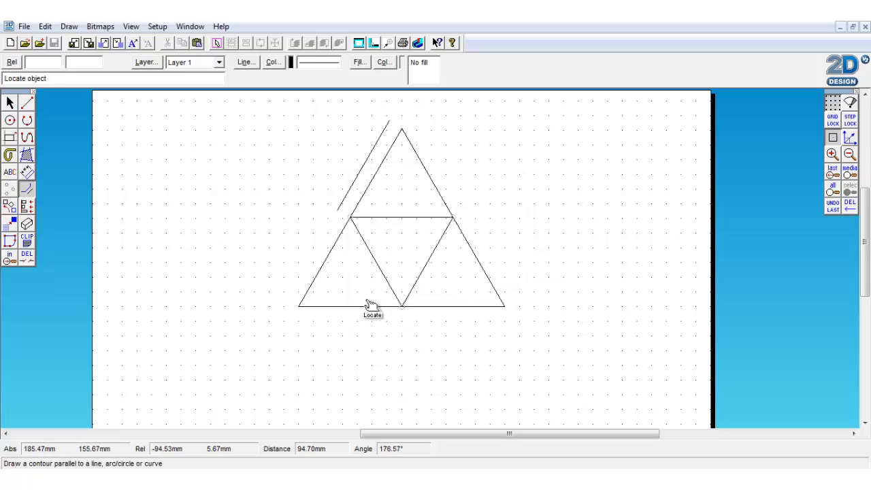
left_click(373, 320)
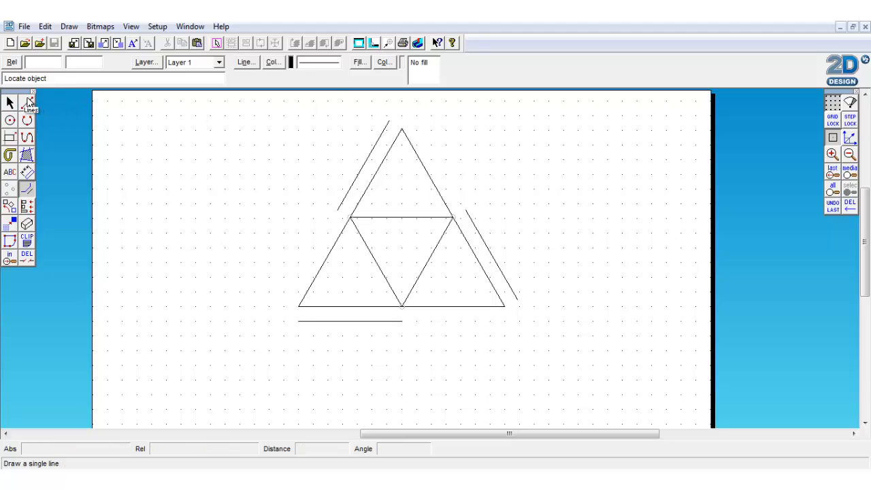
Draw lines at 45° from both ends of the upper left edge outward across its parallel contour
left_click(29, 103)
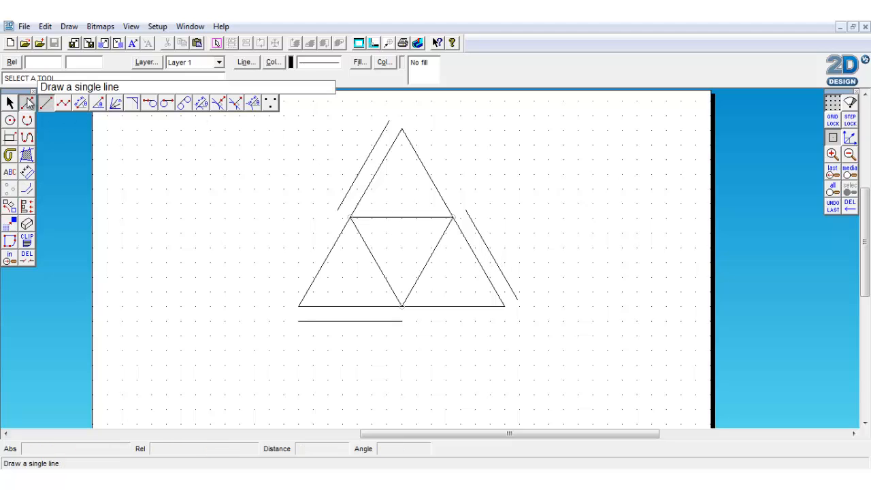
left_click(98, 104)
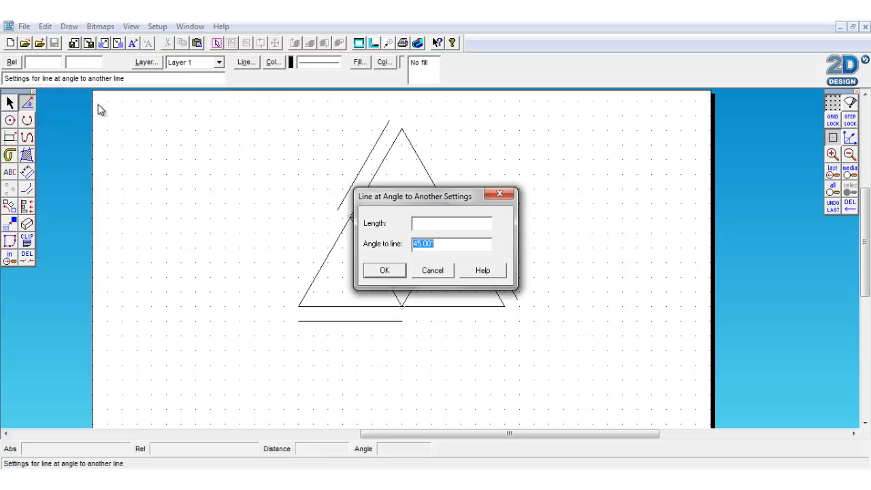
left_click(384, 270)
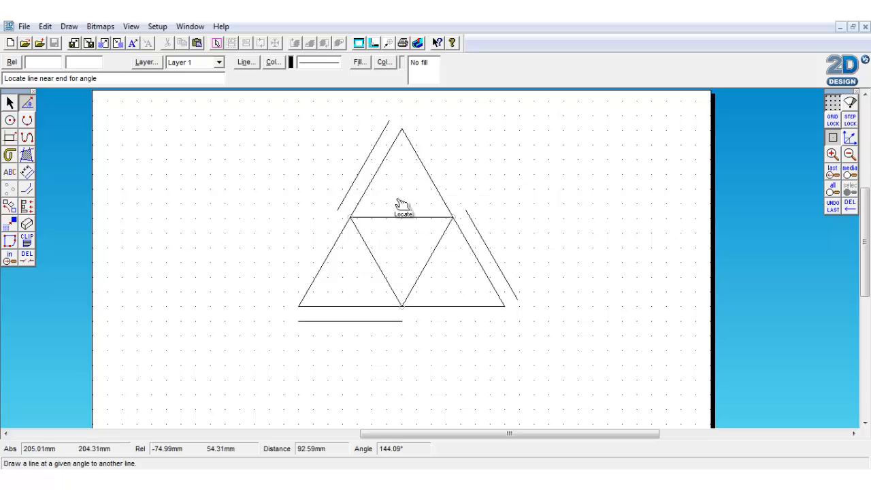
left_click(400, 134)
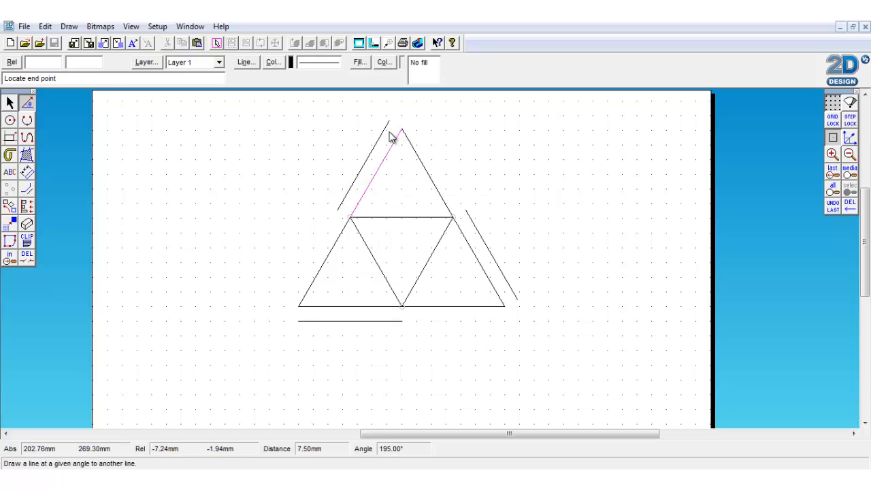
left_click(377, 138)
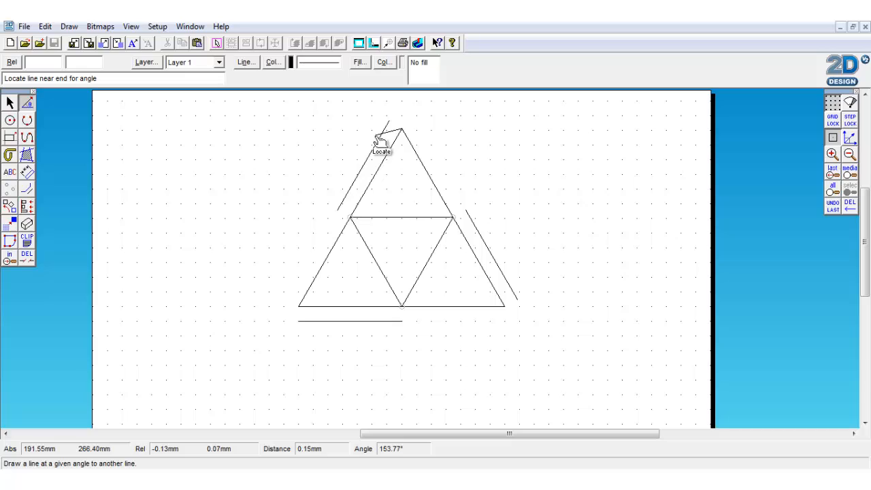
left_click(353, 220)
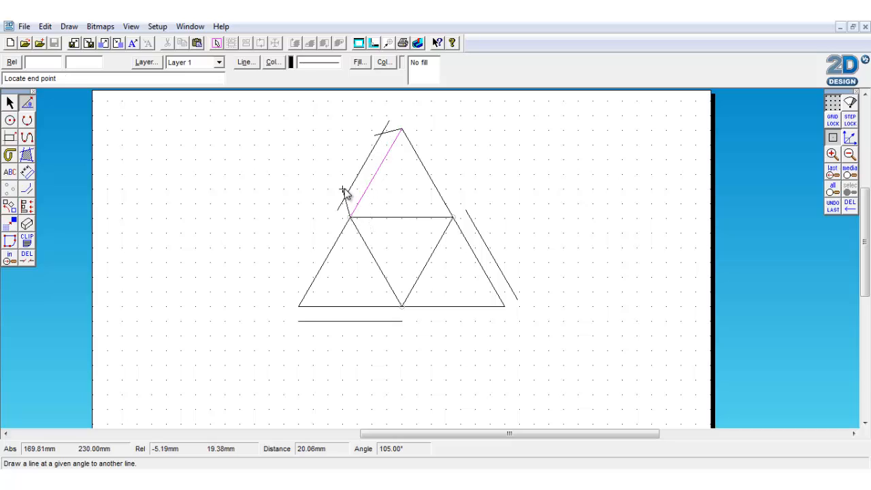
left_click(341, 183)
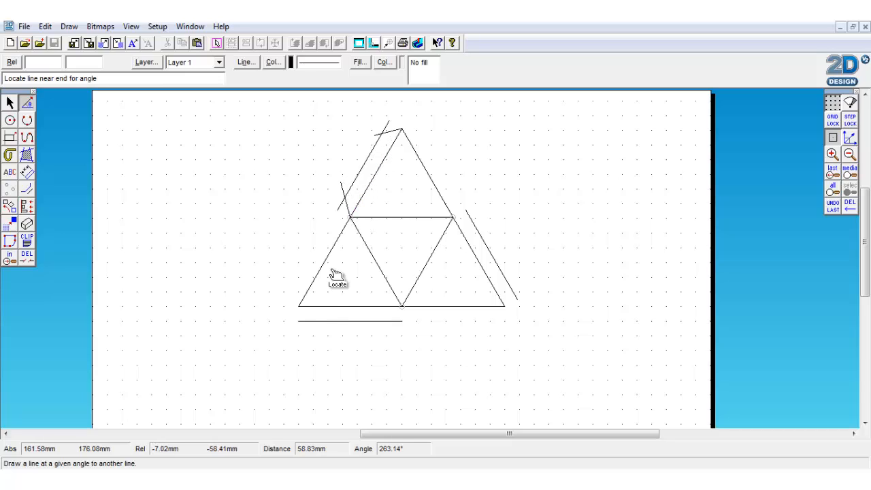
Try to draw a line at 45° to the lower left edge from the triangle's lower-left corner, and undo it
left_click(301, 306)
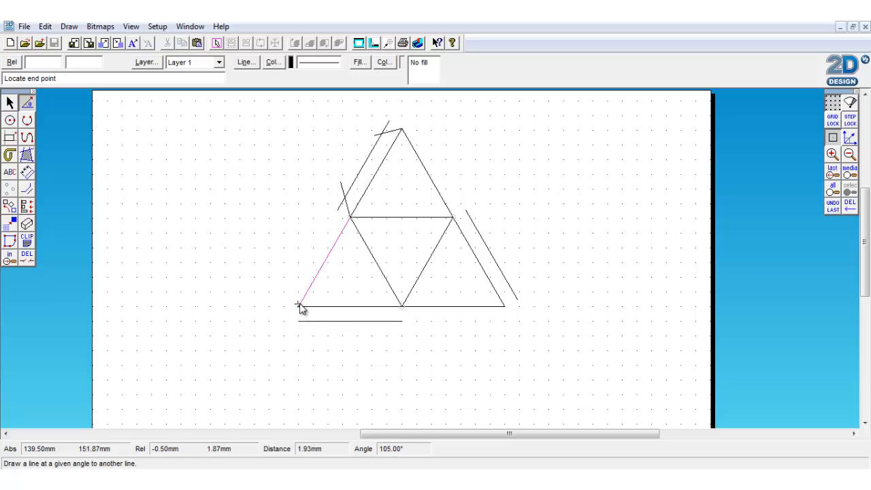
left_click(292, 349)
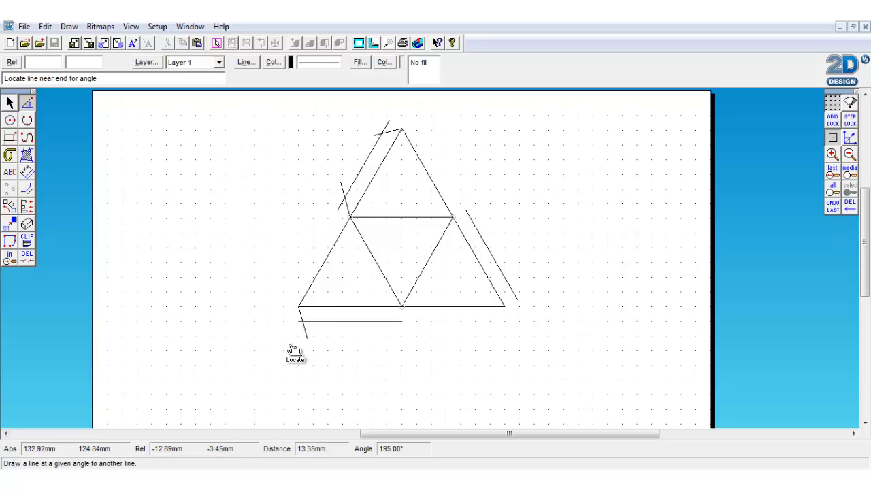
key("ctrl+z")
Draw lines at 45° from both ends of the base's left half outward across its parallel contour
left_click(26, 106)
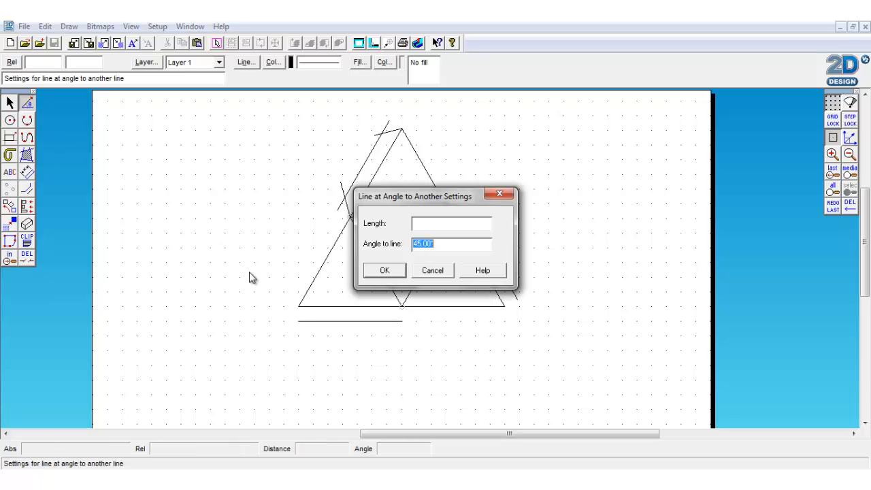
left_click(400, 277)
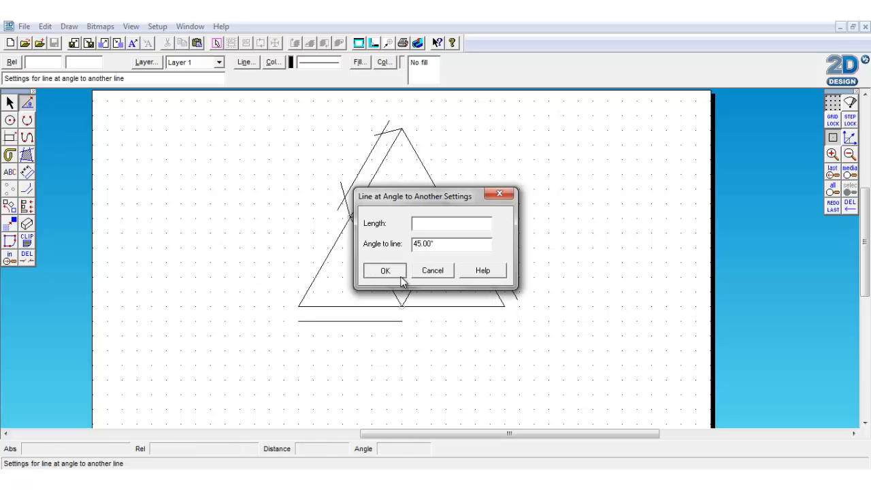
left_click(304, 307)
left_click(320, 330)
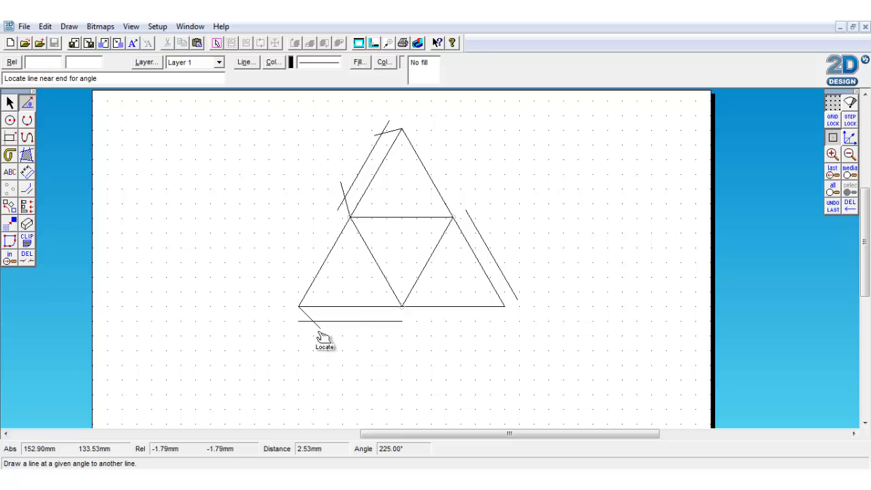
left_click(401, 309)
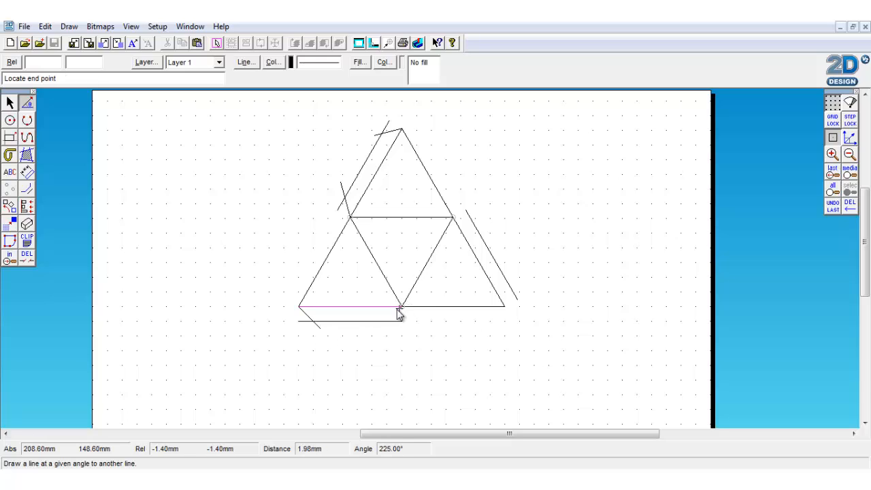
left_click(385, 328)
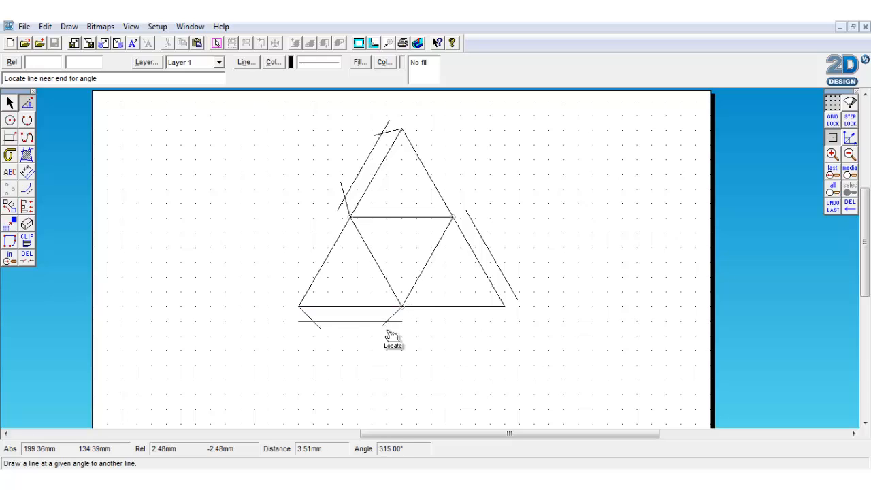
Draw lines at 45° from both ends of the lower right edge outward across its parallel contour
left_click(505, 309)
left_click(513, 286)
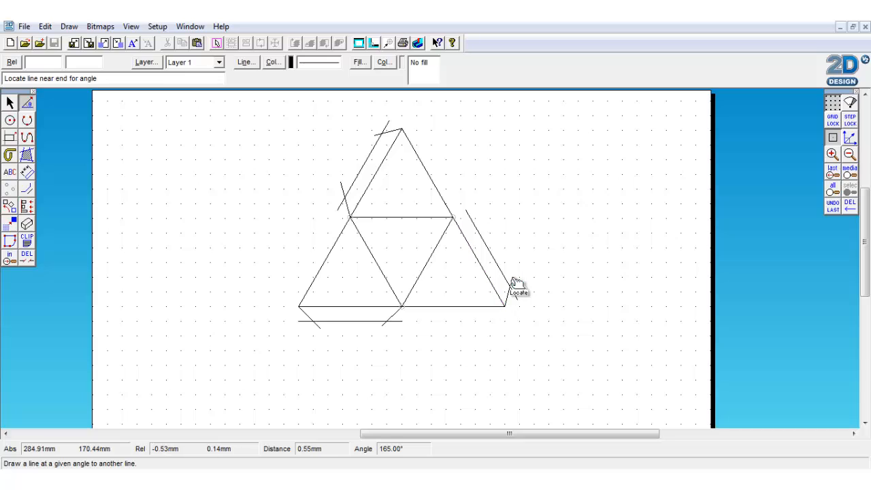
left_click(460, 226)
left_click(479, 226)
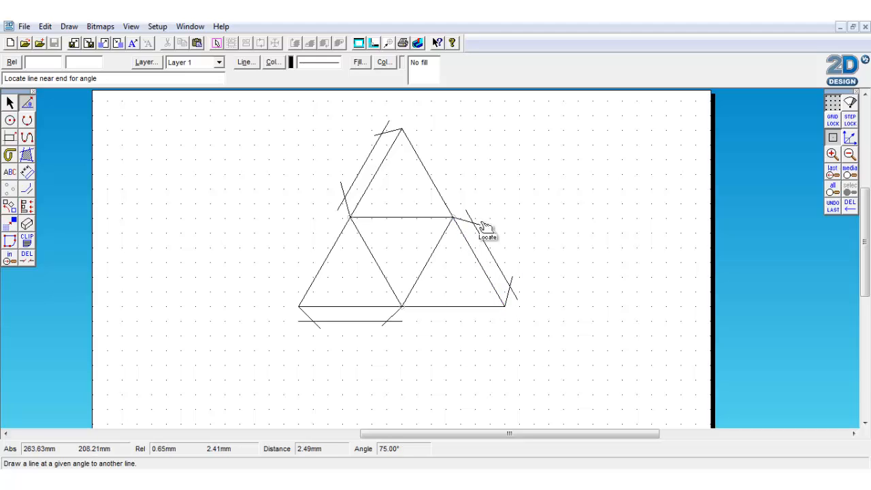
Delete the overhanging line parts beyond the intersections at the corners of all three glue tabs
left_click(26, 256)
left_click(304, 322)
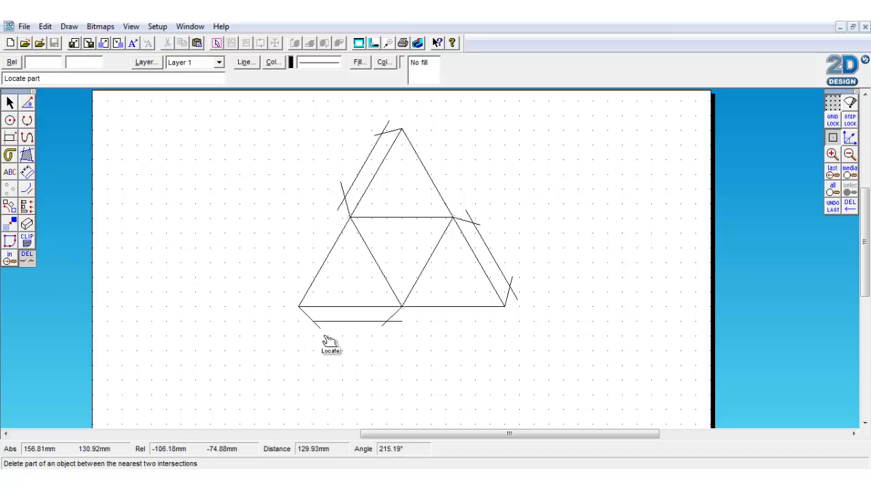
left_click(385, 330)
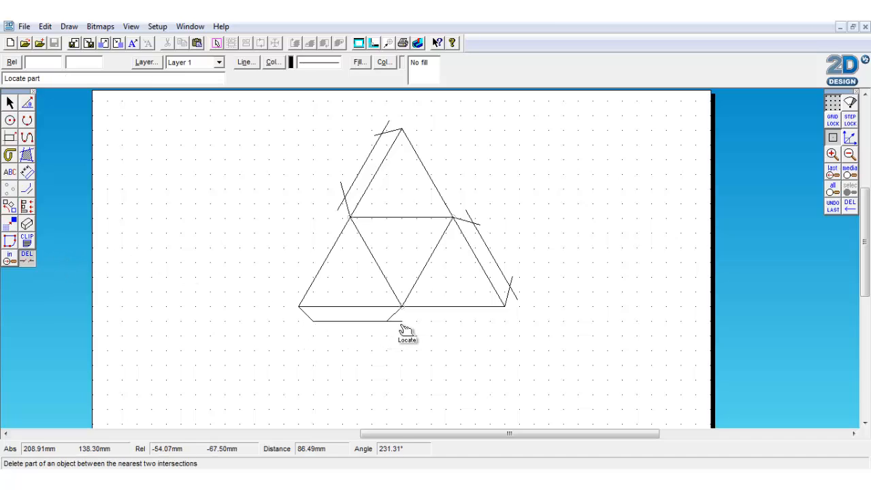
left_click(401, 324)
left_click(519, 297)
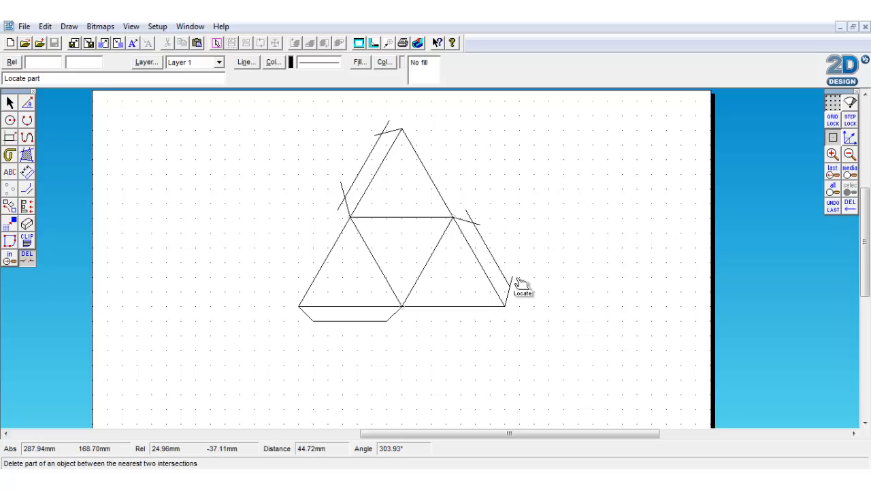
left_click(511, 281)
left_click(470, 215)
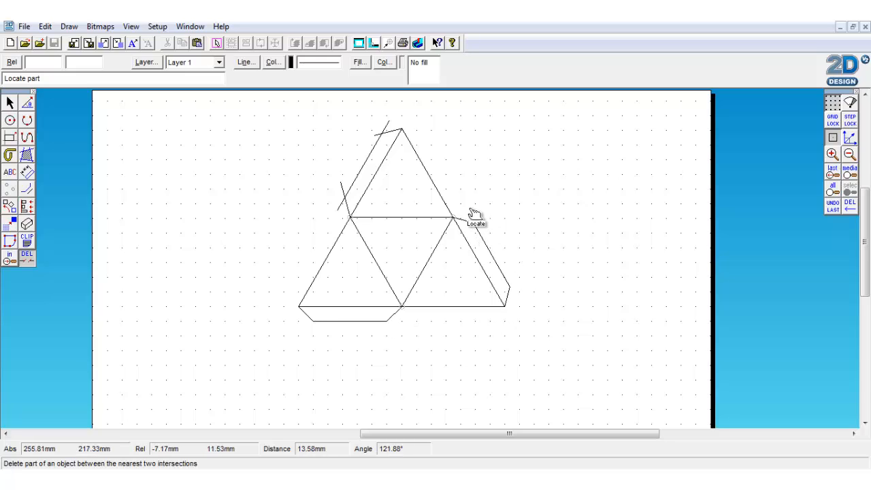
left_click(385, 127)
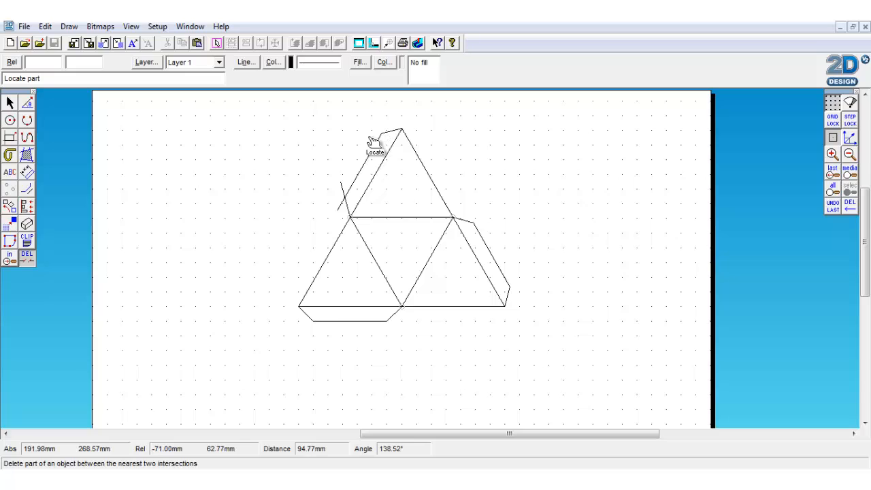
left_click(343, 201)
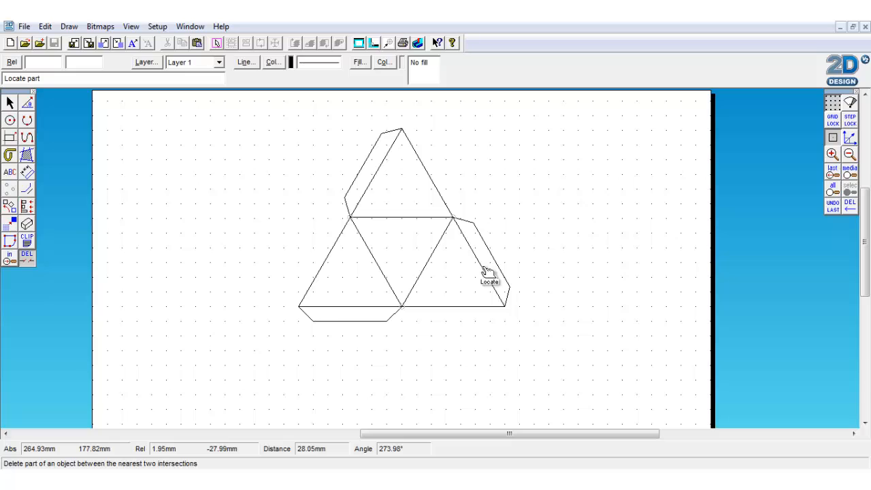
Select the entire net and set its line colour to red
left_click(10, 104)
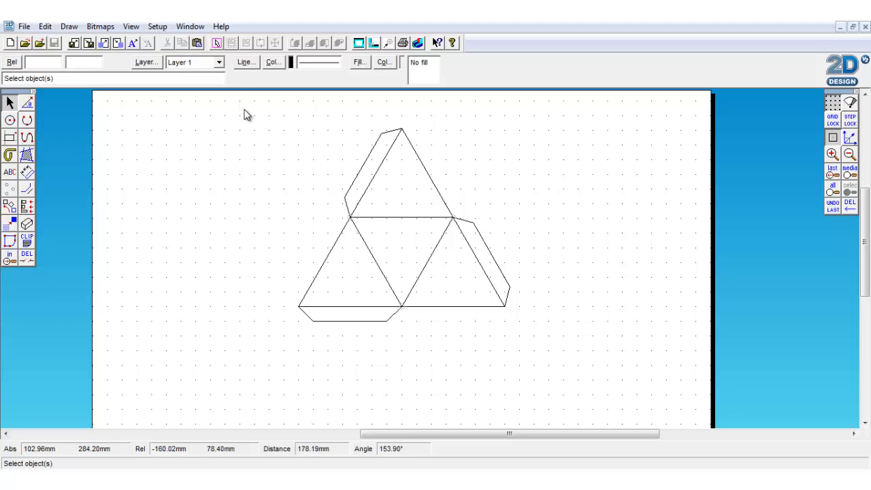
left_click_drag(244, 109, 559, 356)
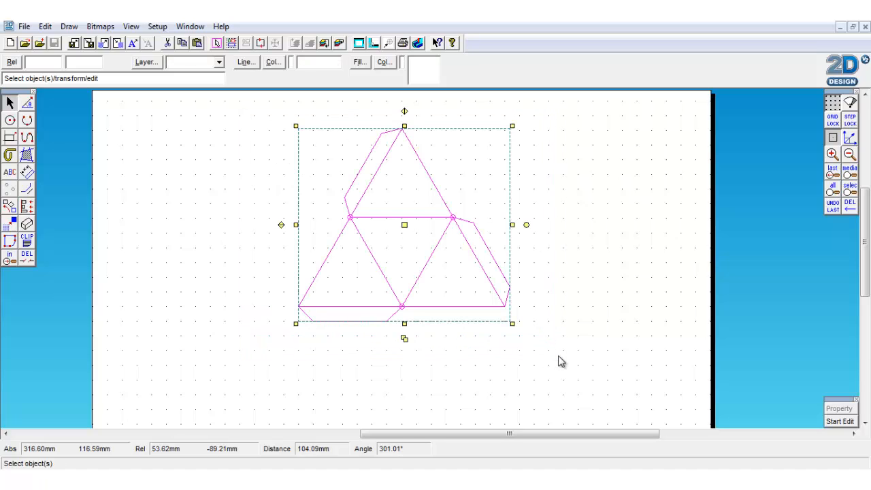
left_click(270, 62)
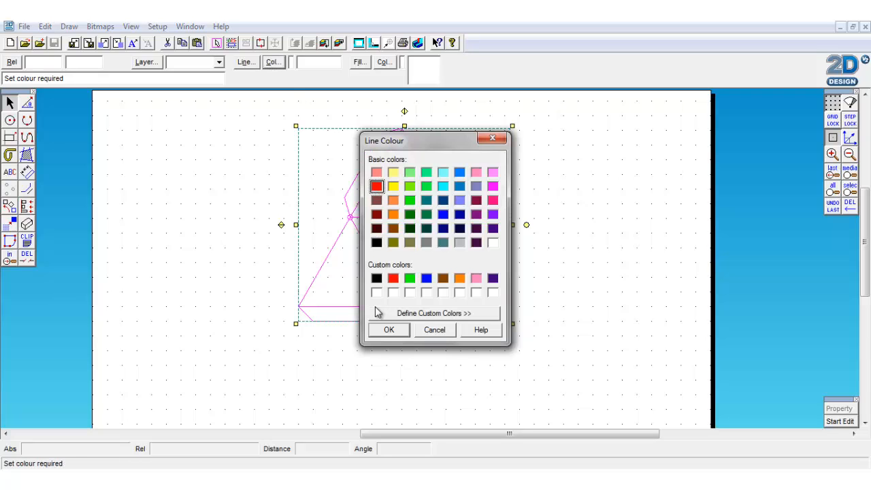
left_click(389, 331)
left_click(411, 361)
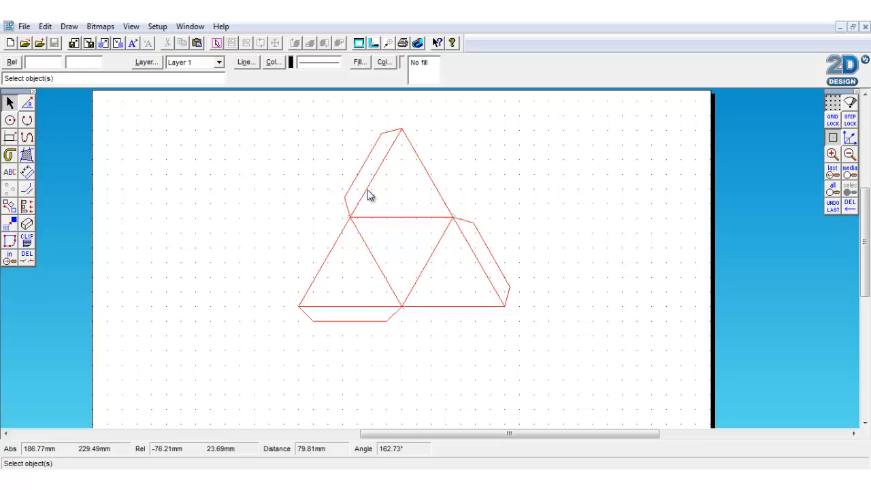
Set the line colour of the three inner fold lines and the three triangle edges adjoining the glue tabs to black
left_click(368, 196)
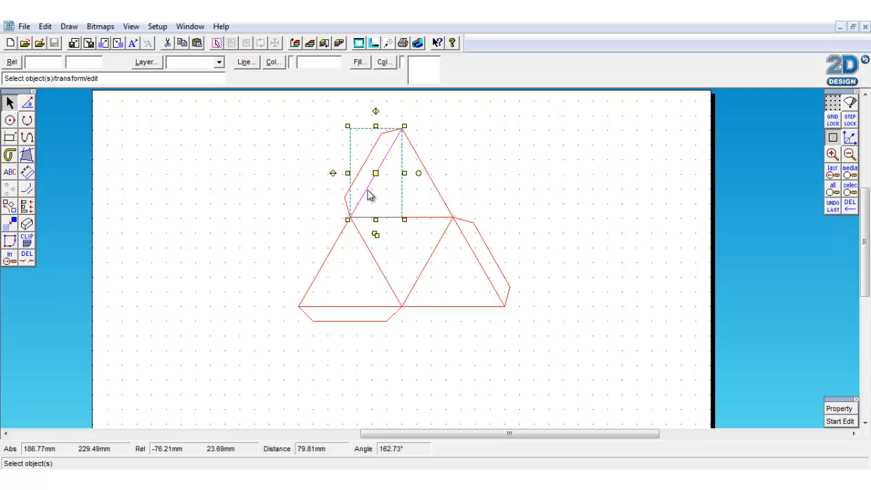
left_click(422, 219, "shift")
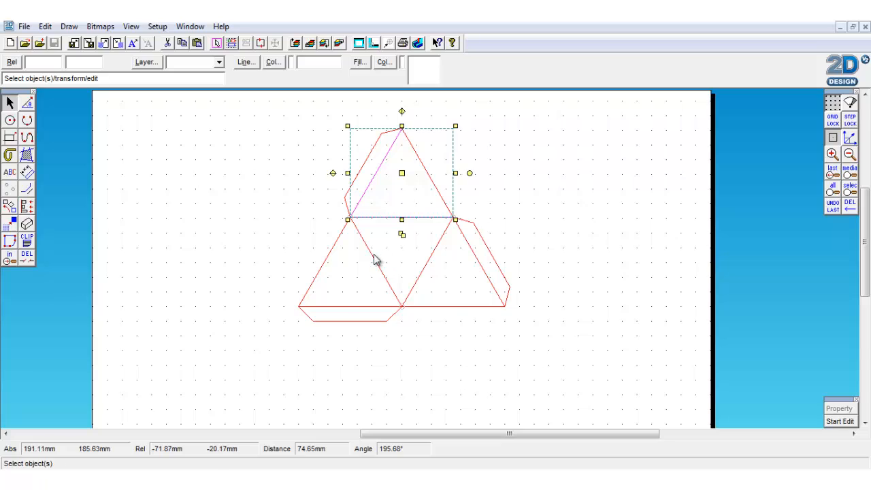
left_click(374, 258, "shift")
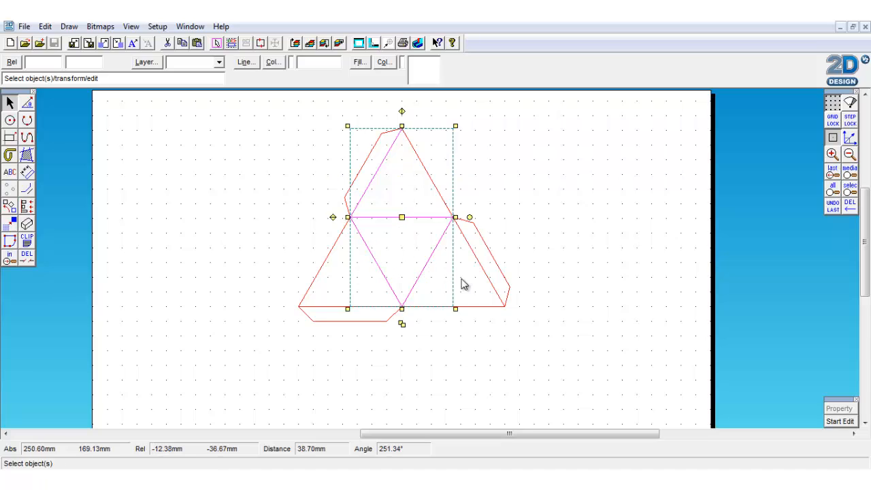
left_click(487, 274, "shift")
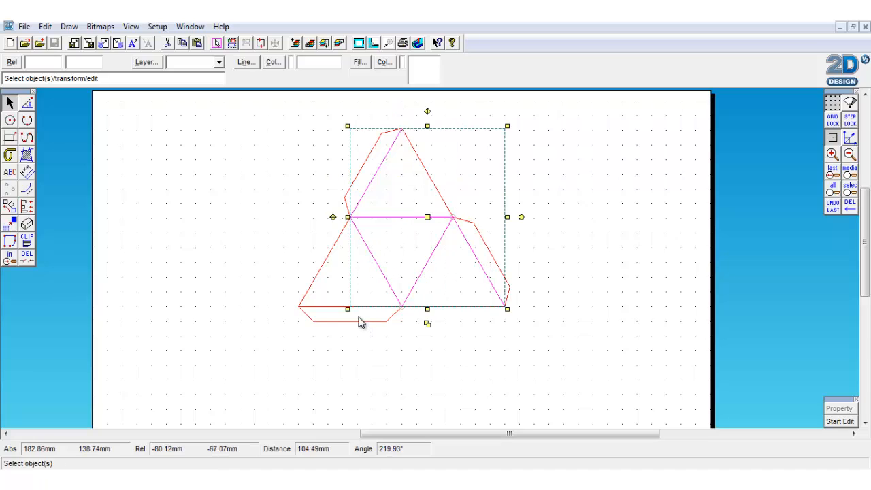
left_click(339, 310, "shift")
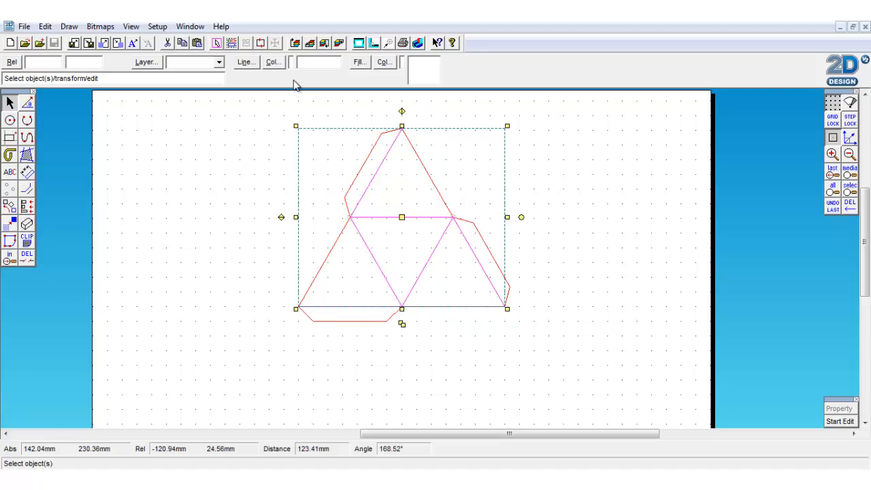
left_click(273, 62)
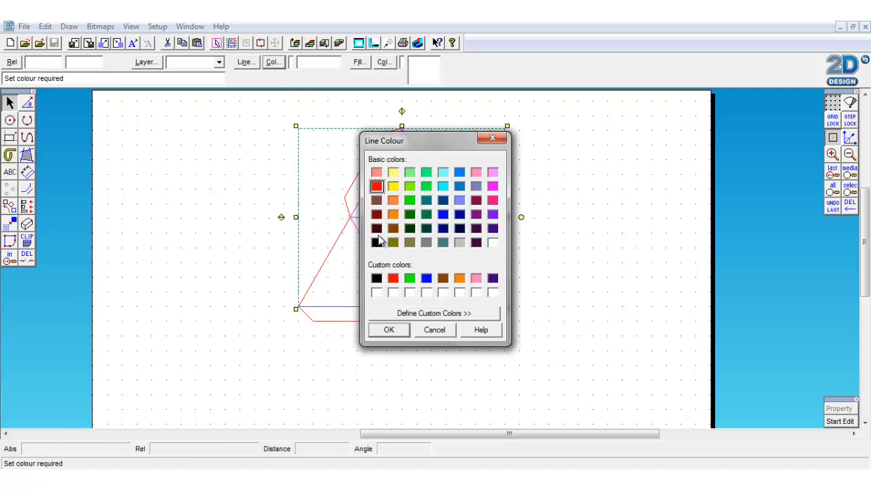
left_click(377, 242)
left_click(389, 331)
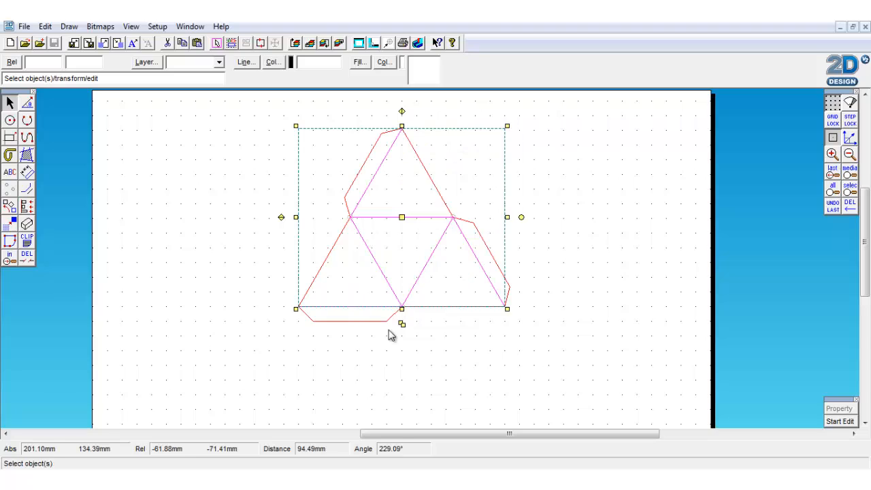
left_click(251, 280)
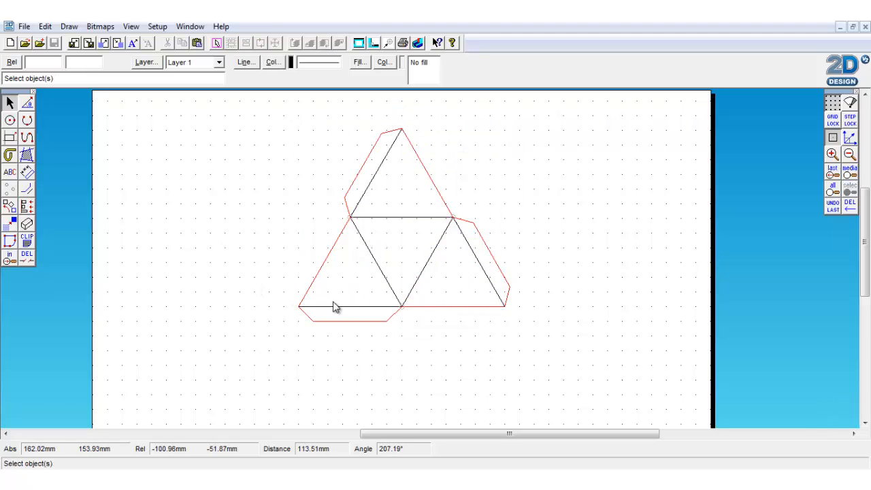